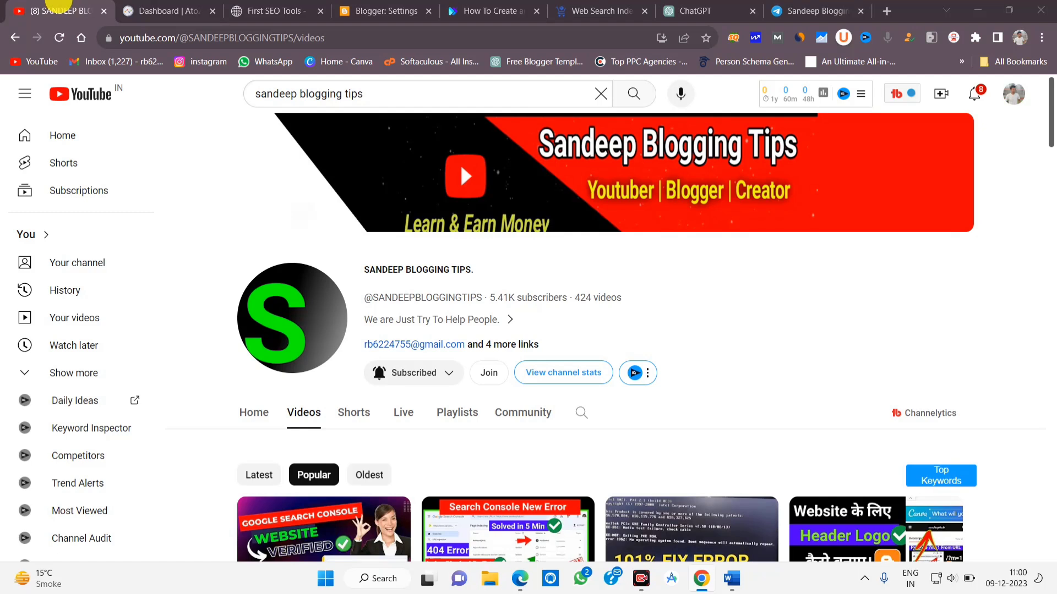
Close the ChatGPT page and look over the popular videos on the YouTube channel.
{"action": "left_click", "coordinate": [752, 11]}
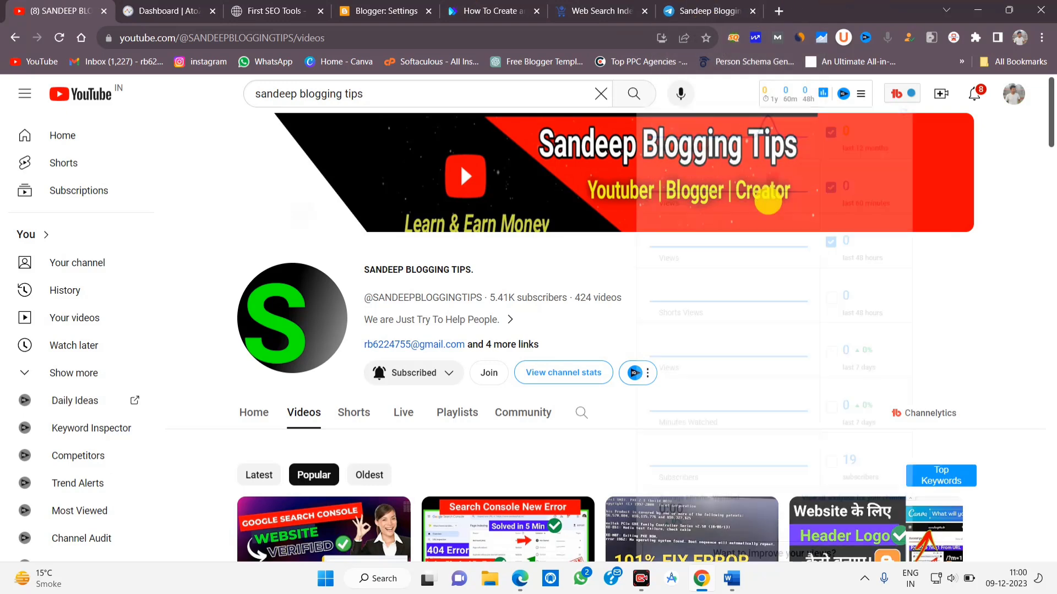
{"action": "scroll", "coordinate": [722, 344], "scroll_direction": "down", "scroll_amount": 4}
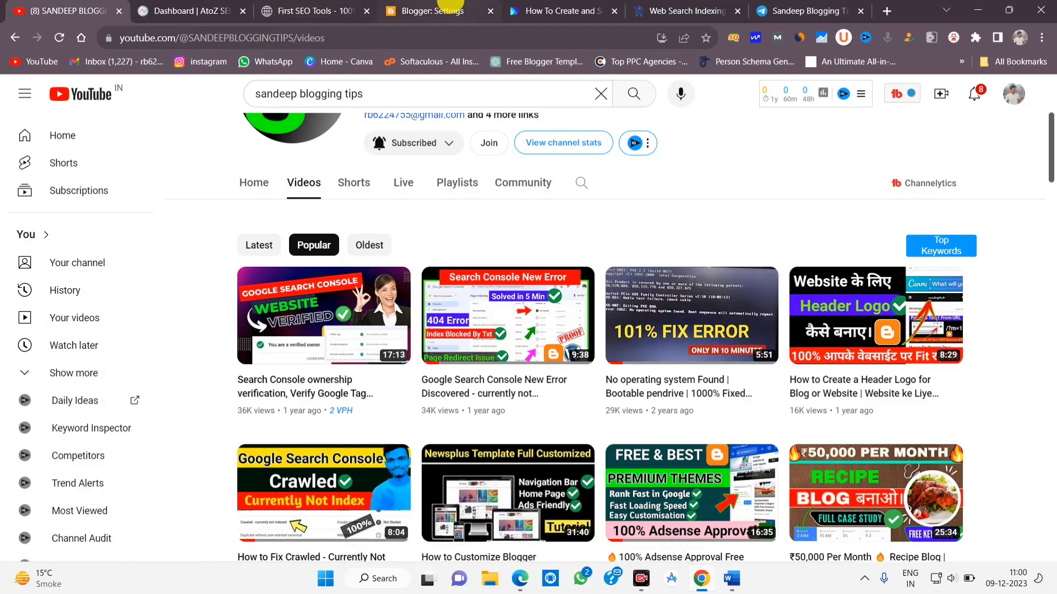
Go to the Crawlers and indexing section of the Blogger blog's settings.
{"action": "left_click", "coordinate": [449, 9]}
{"action": "scroll", "coordinate": [500, 399], "scroll_direction": "down", "scroll_amount": 15}
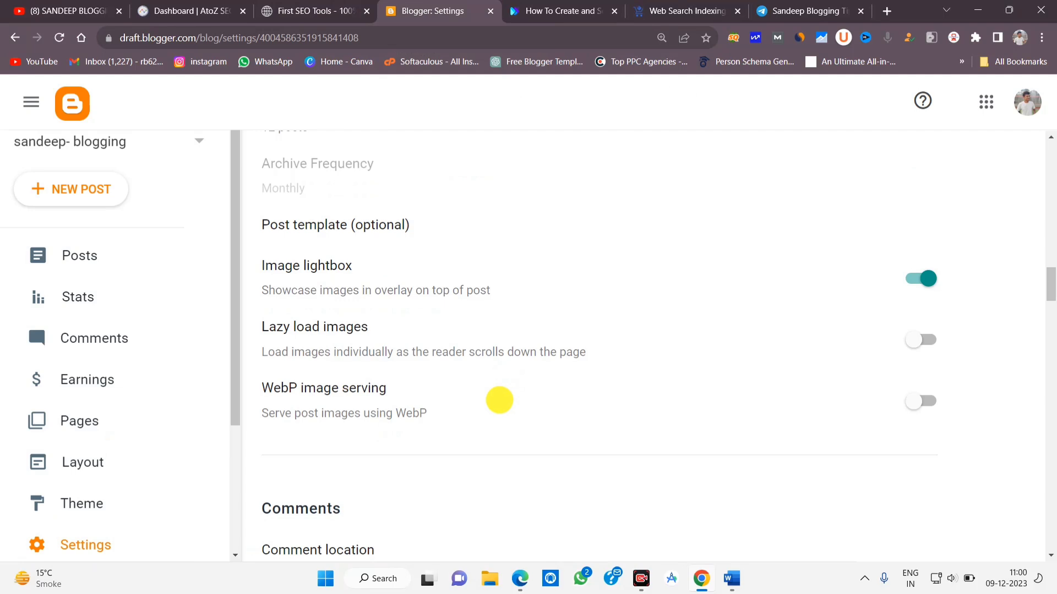
{"action": "scroll", "coordinate": [499, 400], "scroll_direction": "down", "scroll_amount": 4}
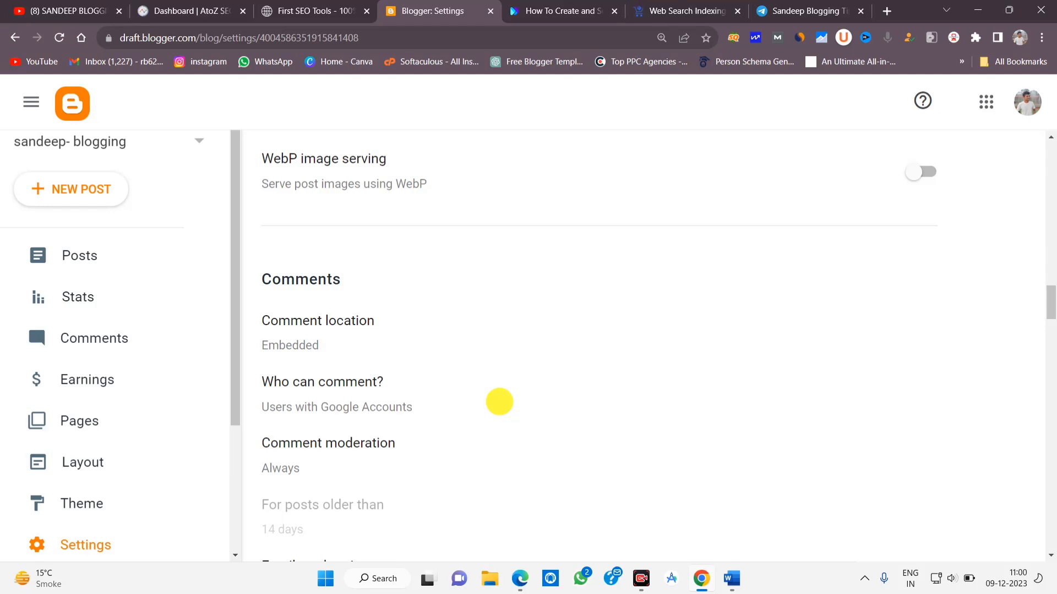
{"action": "scroll", "coordinate": [499, 401], "scroll_direction": "down", "scroll_amount": 14}
{"action": "scroll", "coordinate": [499, 401], "scroll_direction": "down", "scroll_amount": 3}
{"action": "scroll", "coordinate": [499, 402], "scroll_direction": "down", "scroll_amount": 8}
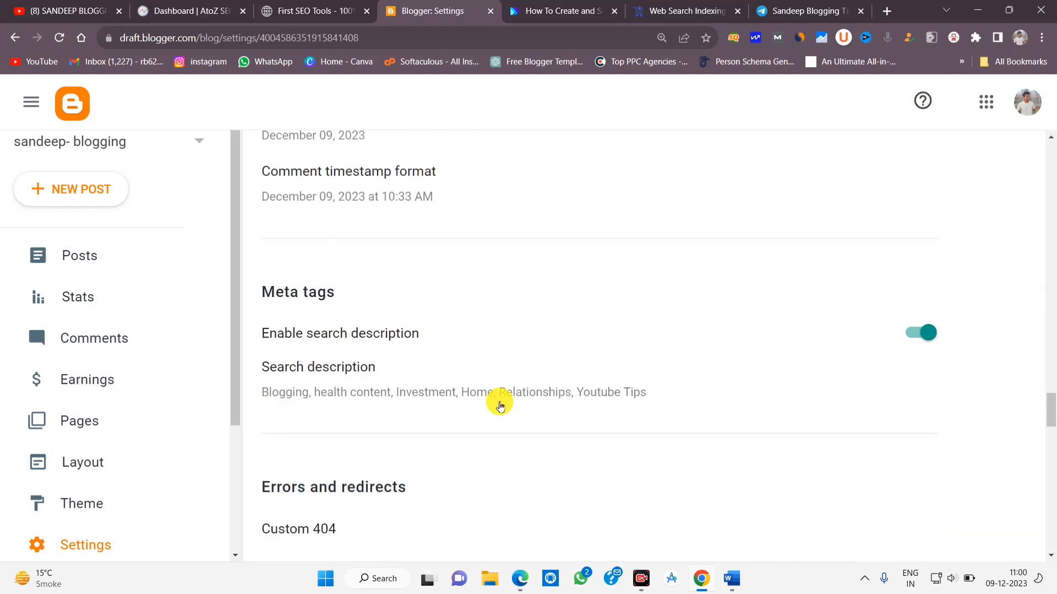
{"action": "scroll", "coordinate": [499, 405], "scroll_direction": "down", "scroll_amount": 4}
{"action": "scroll", "coordinate": [499, 401], "scroll_direction": "down", "scroll_amount": 4}
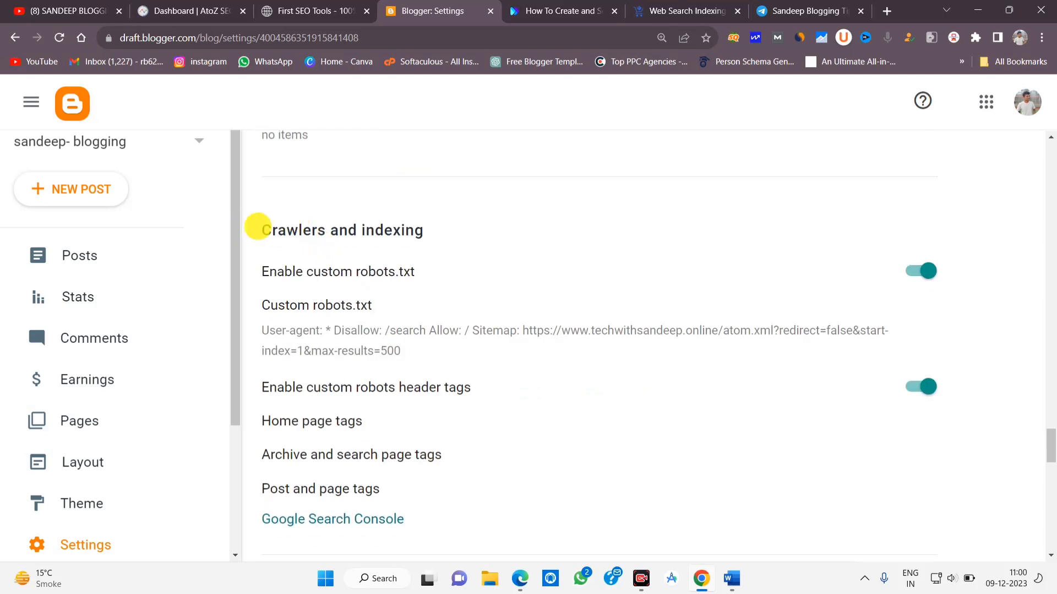
Review the Crawlers and indexing options, highlighting the whole section and the Enable custom robots.txt label.
{"action": "left_click_drag", "start_coordinate": [272, 230], "coordinate": [463, 224]}
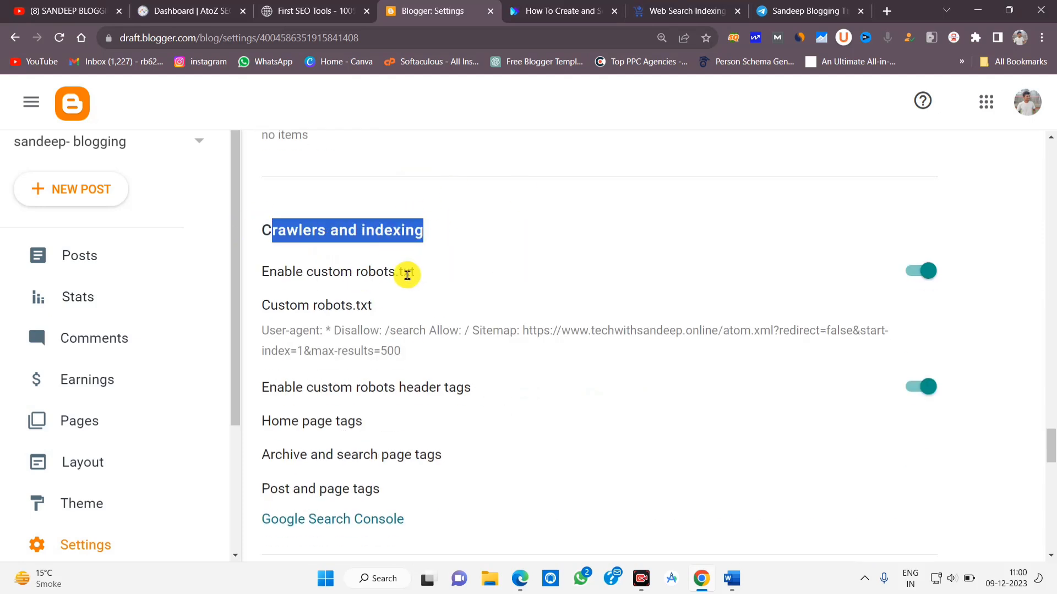
{"action": "left_click_drag", "start_coordinate": [253, 219], "coordinate": [406, 494]}
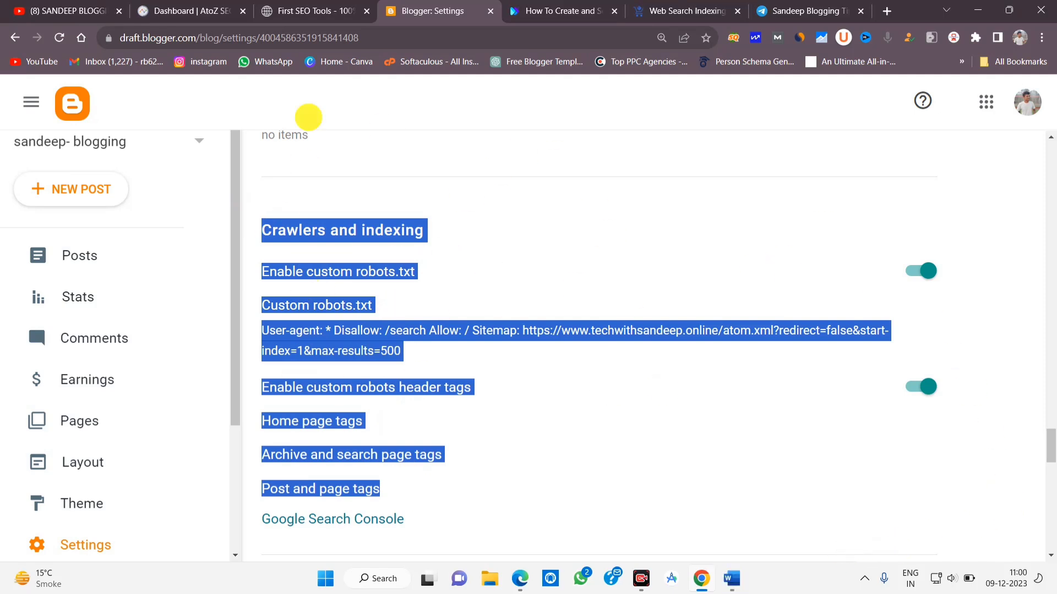
{"action": "left_click", "coordinate": [425, 273]}
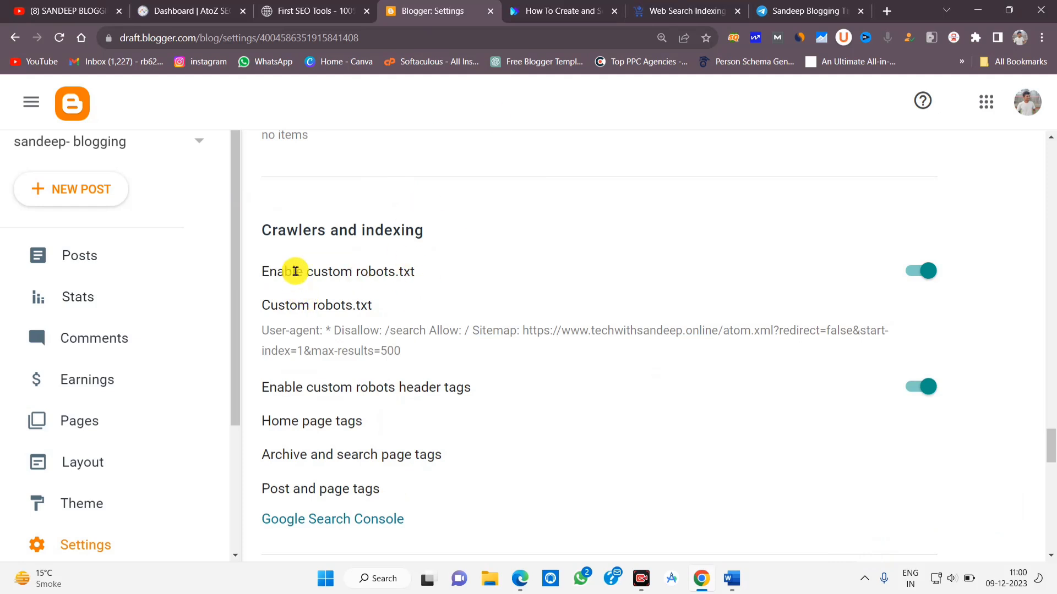
{"action": "left_click_drag", "start_coordinate": [263, 271], "coordinate": [429, 266]}
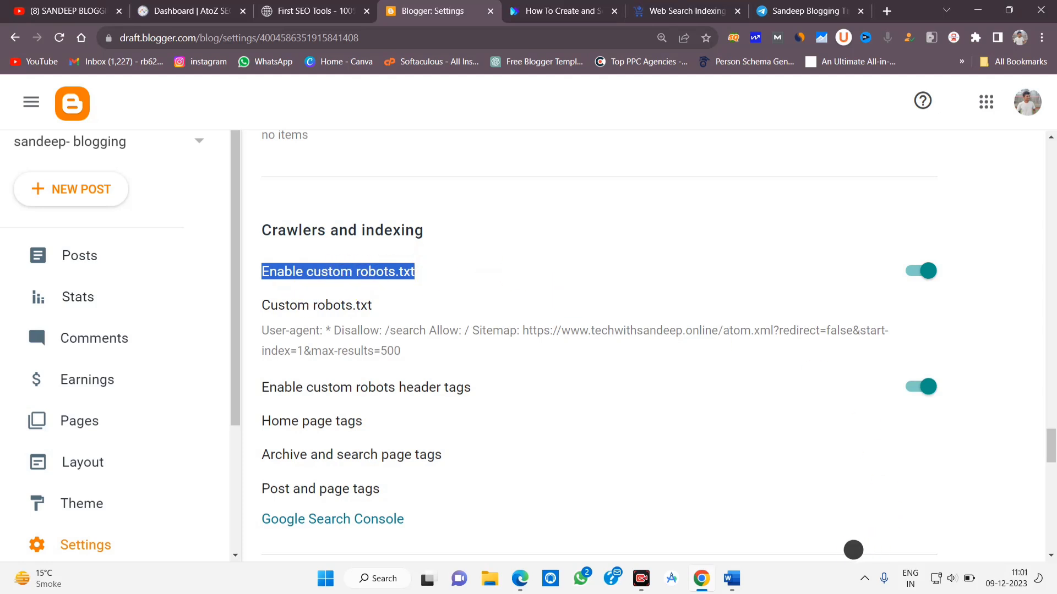
{"action": "left_click", "coordinate": [853, 550]}
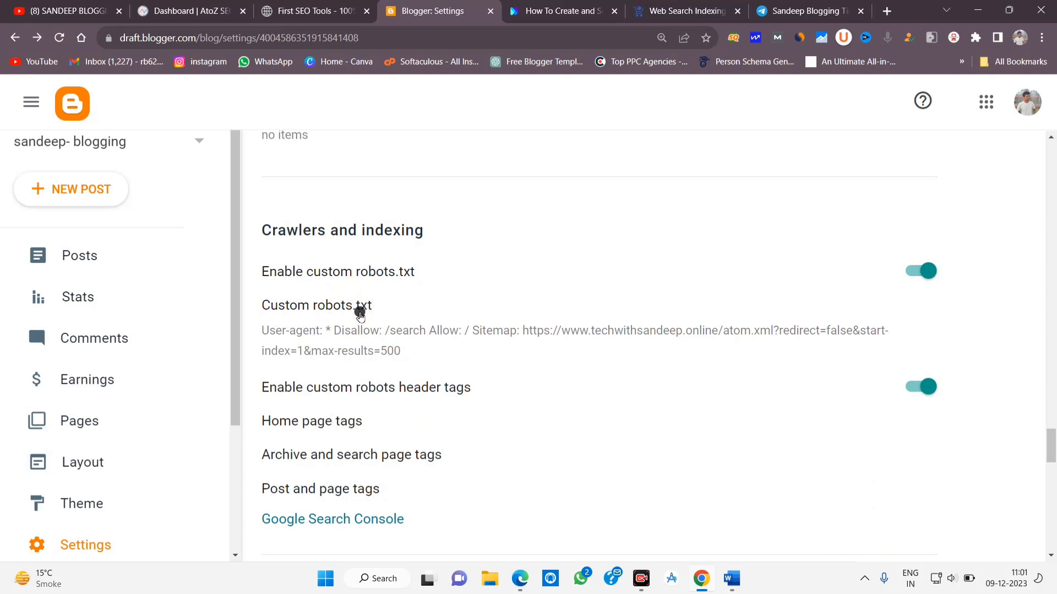
Open the custom robots.txt content, review its Disallow rule and sitemap entry, and close it without saving.
{"action": "left_click", "coordinate": [360, 315]}
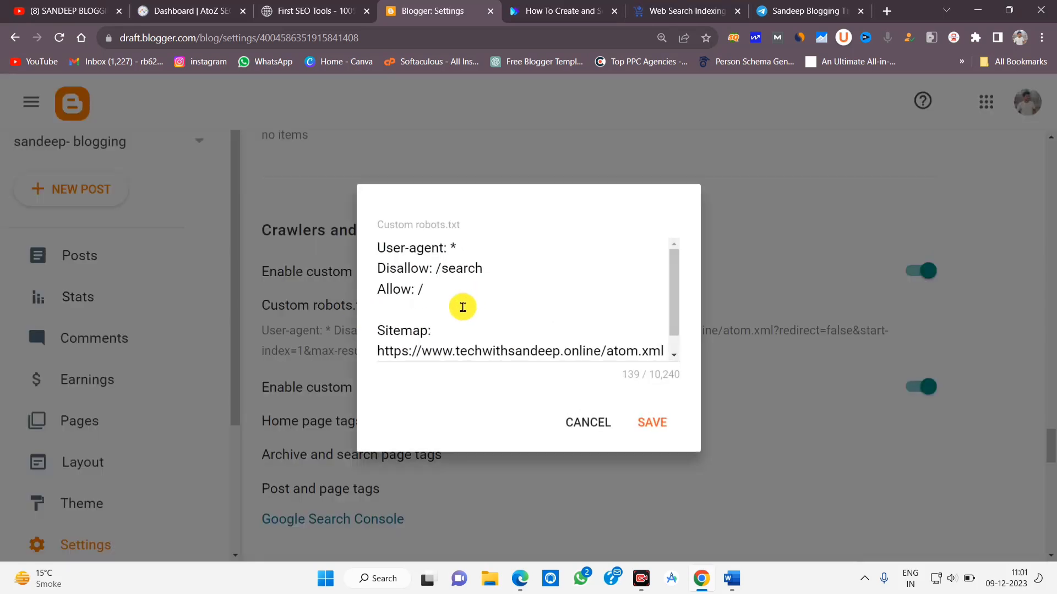
{"action": "left_click_drag", "start_coordinate": [416, 268], "coordinate": [503, 263]}
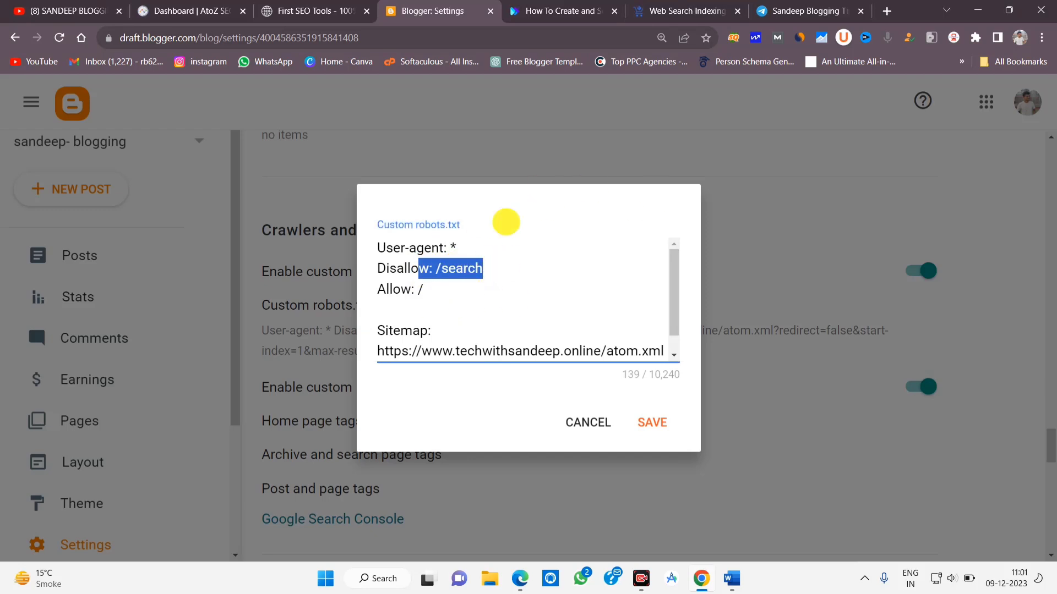
{"action": "scroll", "coordinate": [512, 294], "scroll_direction": "down", "scroll_amount": 1}
{"action": "scroll", "coordinate": [528, 275], "scroll_direction": "up", "scroll_amount": 1}
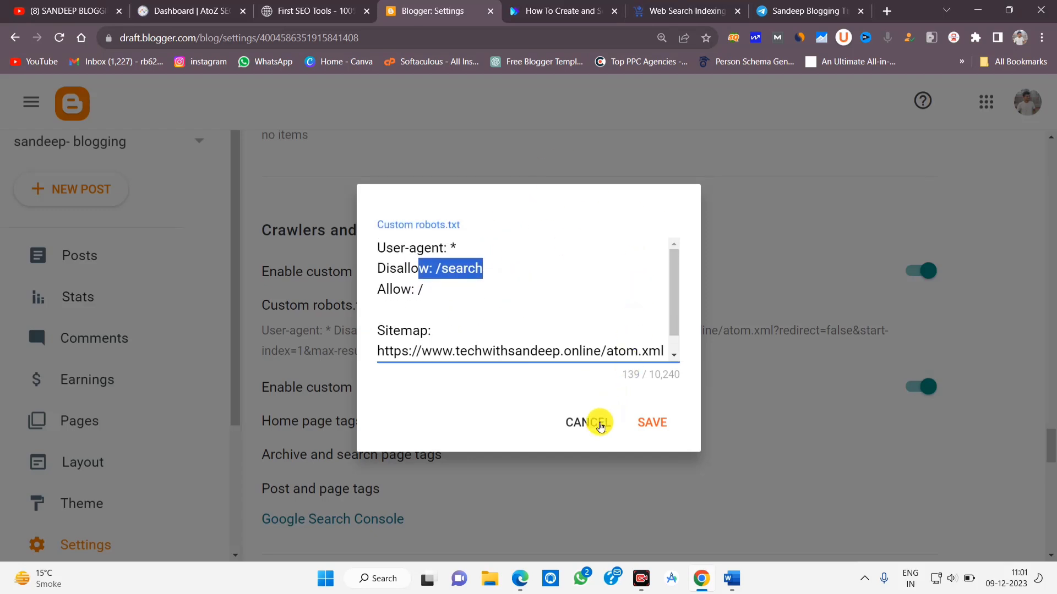
{"action": "left_click", "coordinate": [594, 436]}
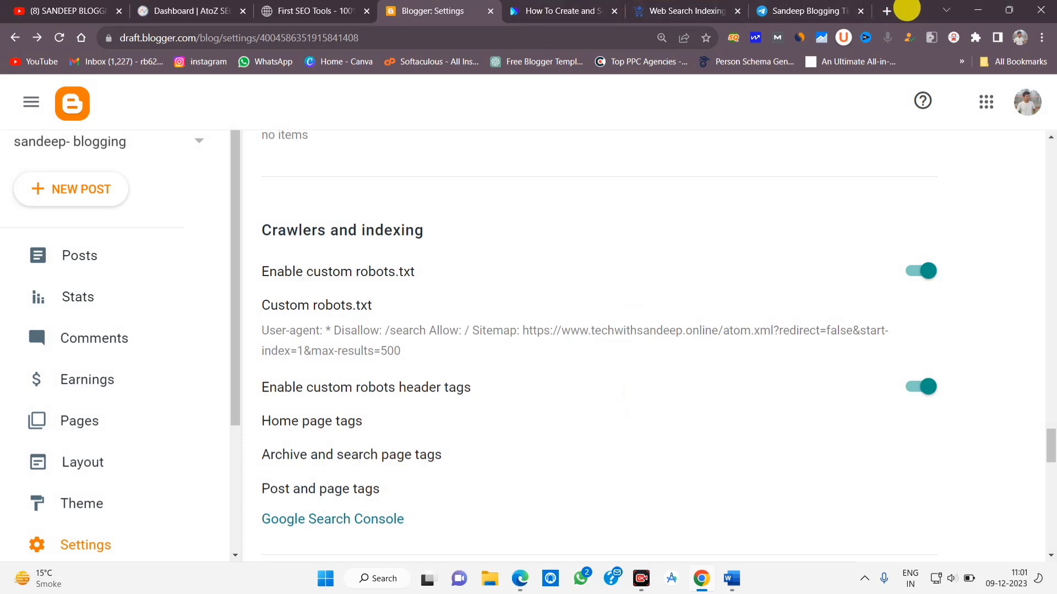
Search Google for "sandeephub" in a new tab and open the Sandeephub website from the results.
{"action": "left_click", "coordinate": [886, 10]}
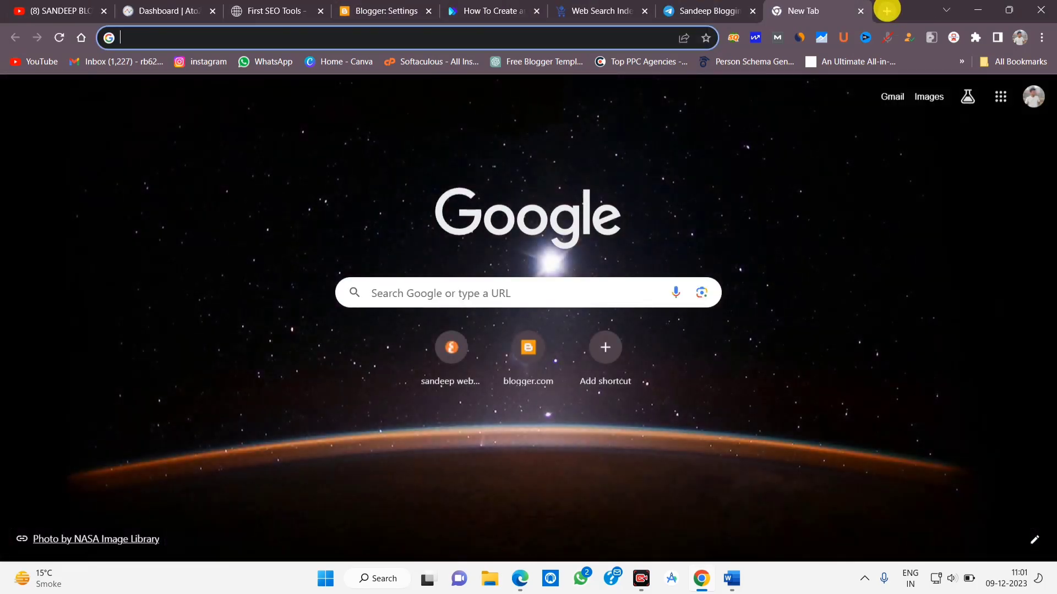
{"action": "type", "text": "sandeephub"}
{"action": "key", "text": "Return"}
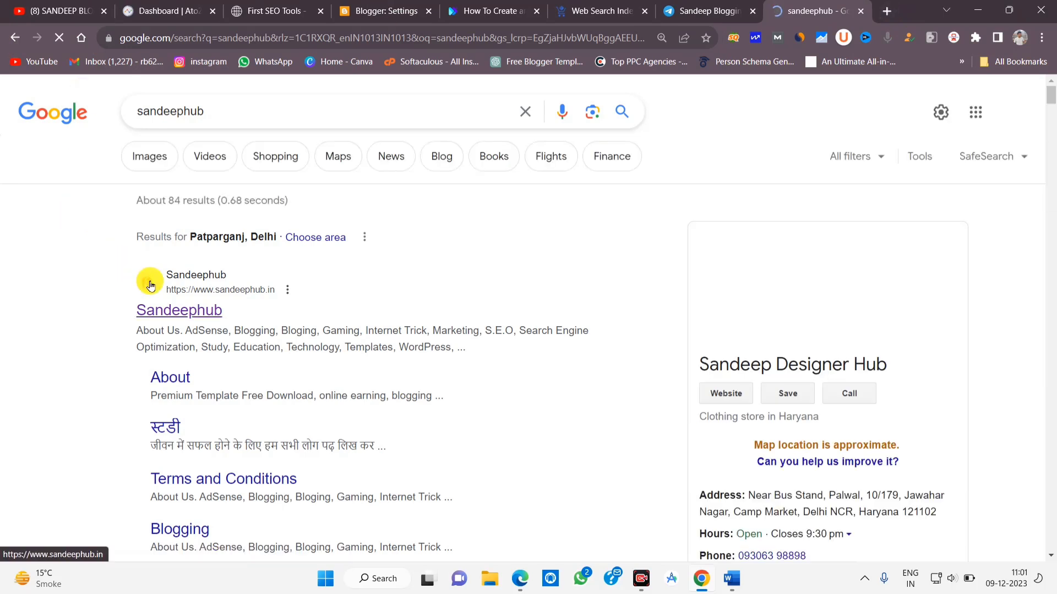
{"action": "left_click", "coordinate": [165, 310]}
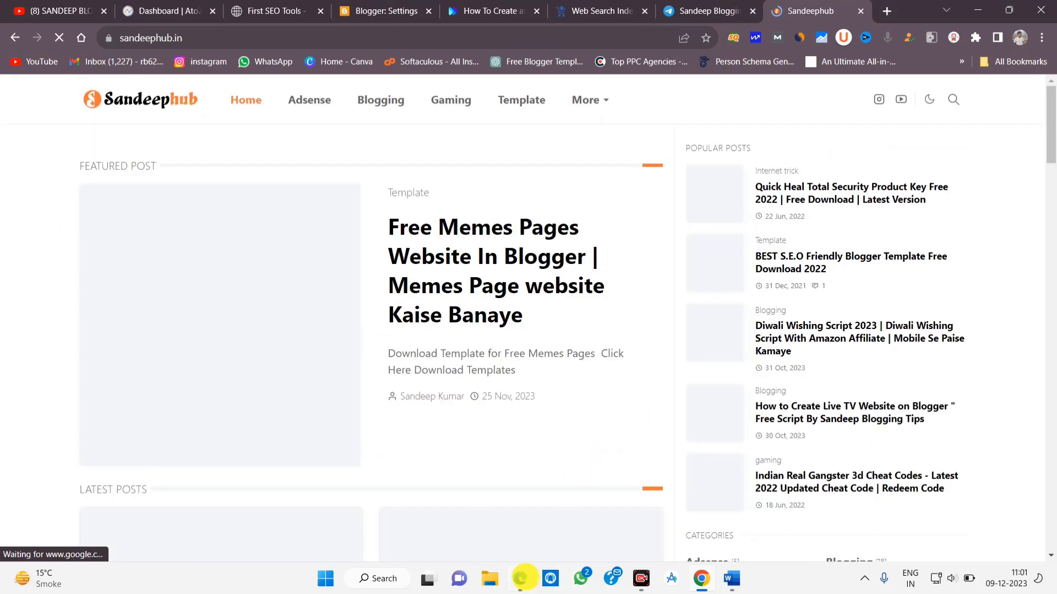
Switch to Microsoft Edge, open a blank tab, and look through the posts on the Sandeephub home page.
{"action": "left_click", "coordinate": [521, 575]}
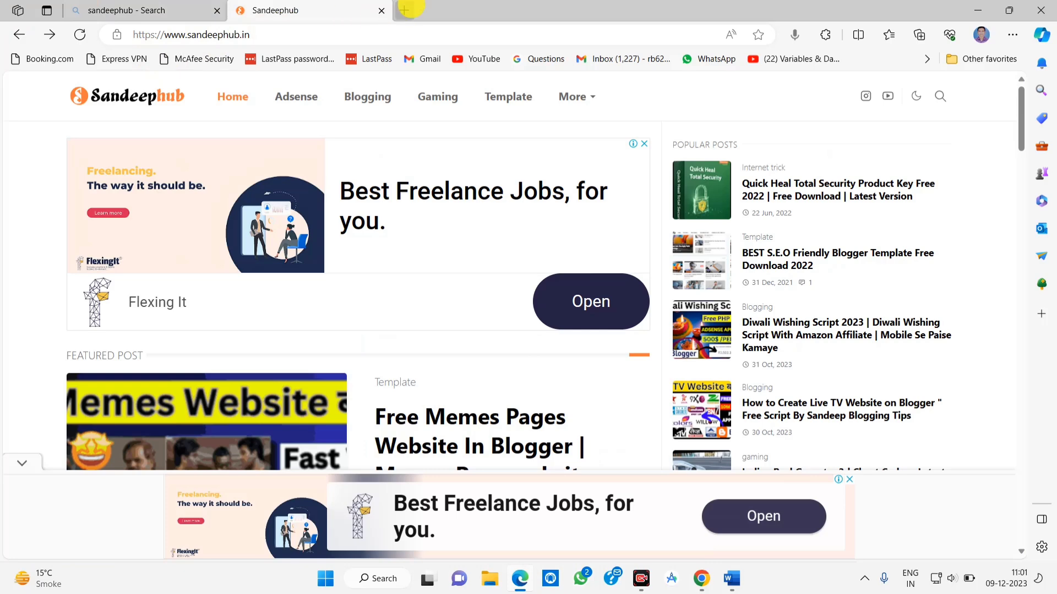
{"action": "left_click", "coordinate": [404, 10]}
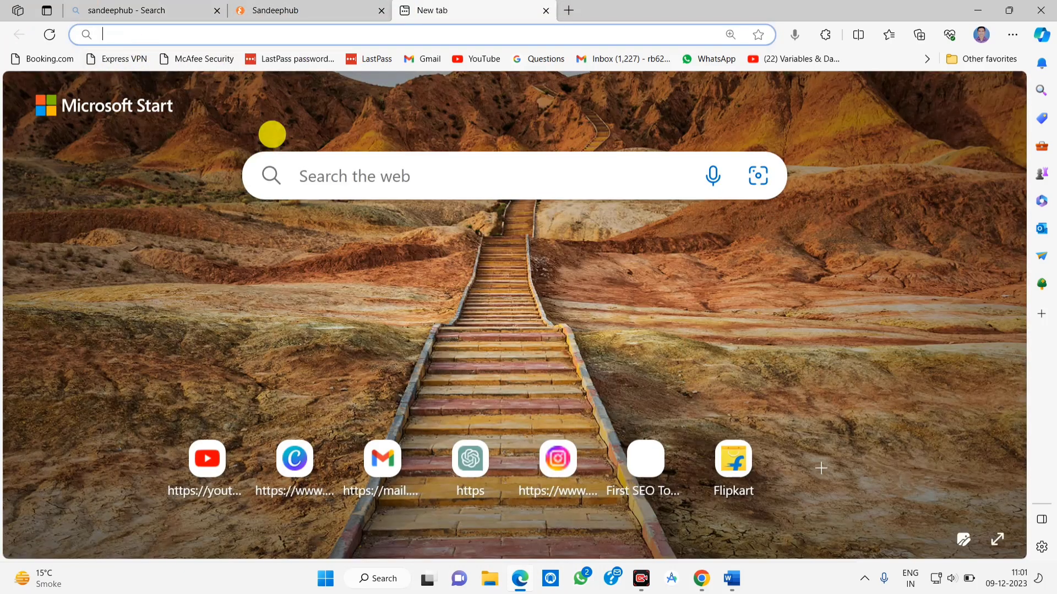
{"action": "left_click", "coordinate": [259, 10]}
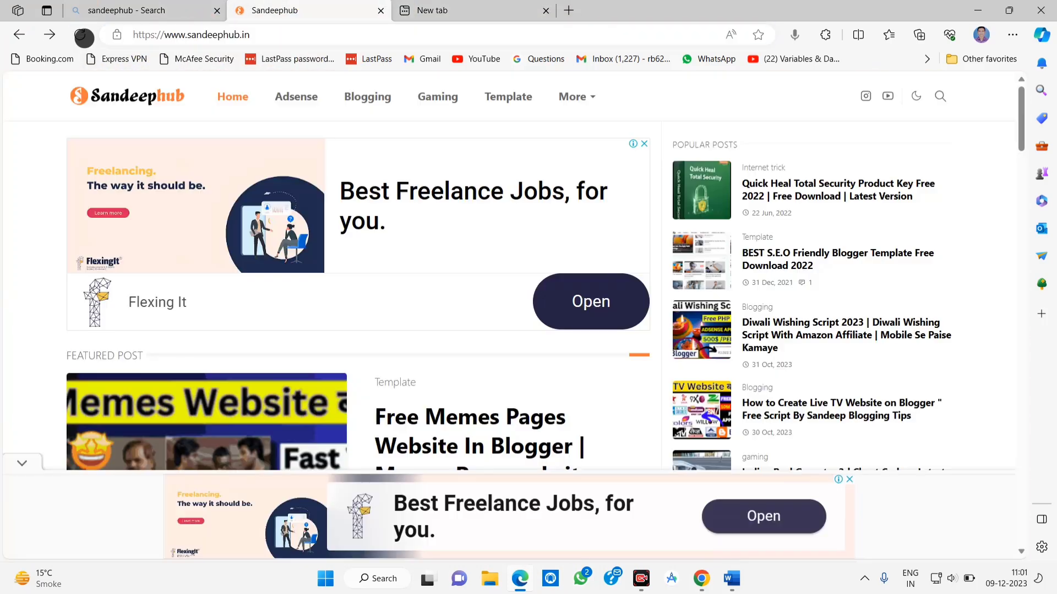
{"action": "left_click", "coordinate": [155, 7]}
{"action": "left_click", "coordinate": [266, 8]}
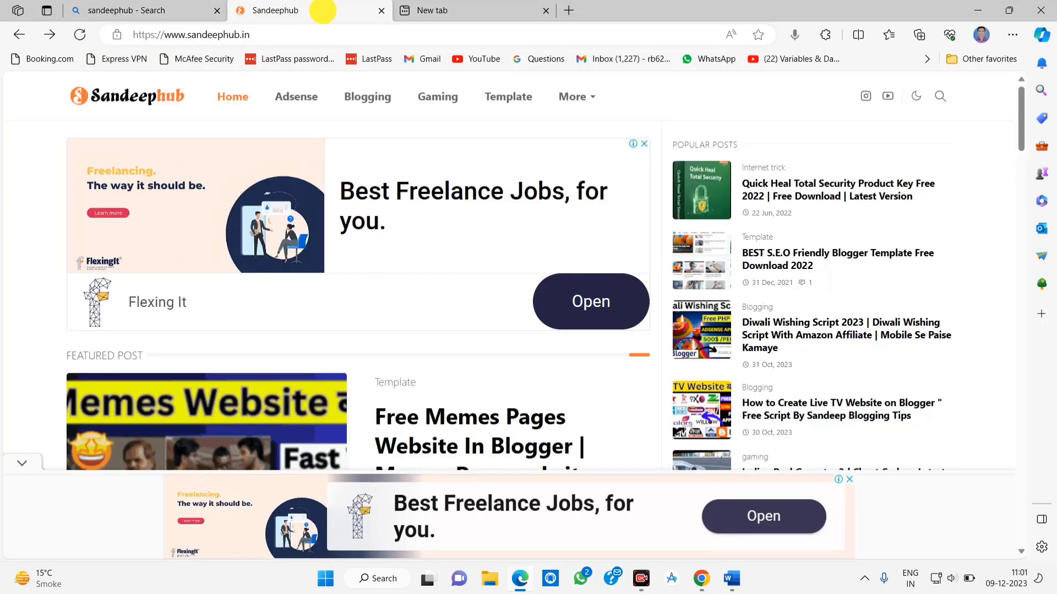
{"action": "scroll", "coordinate": [473, 305], "scroll_direction": "down", "scroll_amount": 5}
{"action": "scroll", "coordinate": [473, 305], "scroll_direction": "down", "scroll_amount": 1}
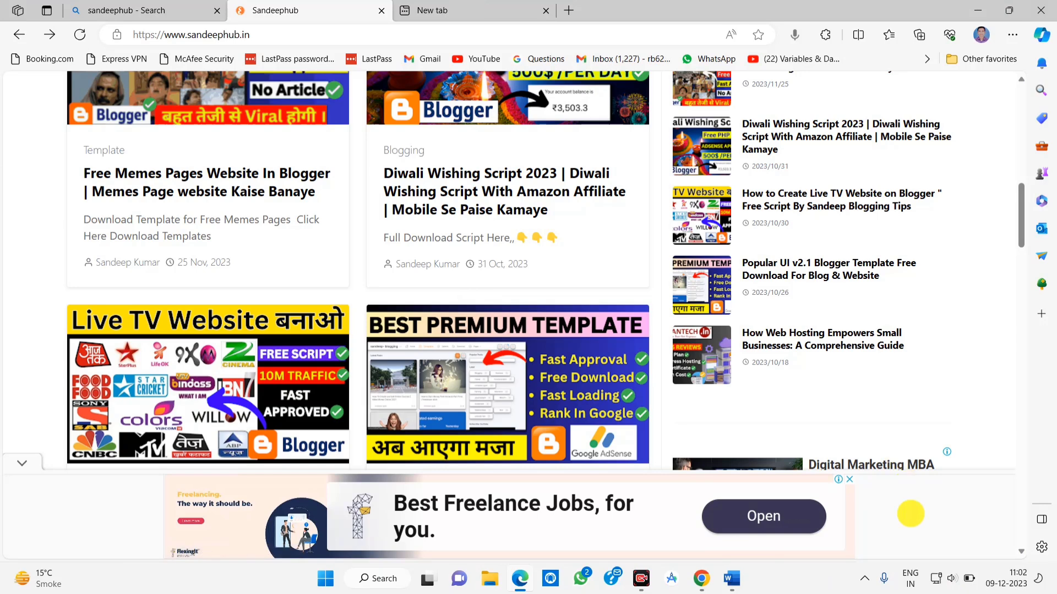
Switch to the Word document and examine the two sample robots.txt rule blocks above and below the dotted line.
{"action": "key", "text": "alt+Tab"}
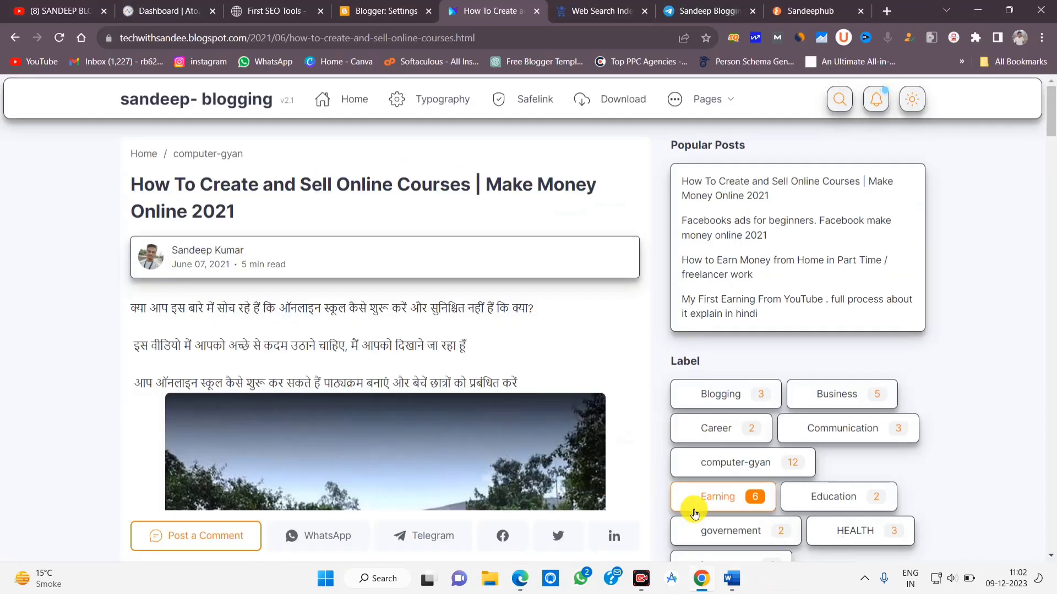
{"action": "key", "text": "alt+Tab"}
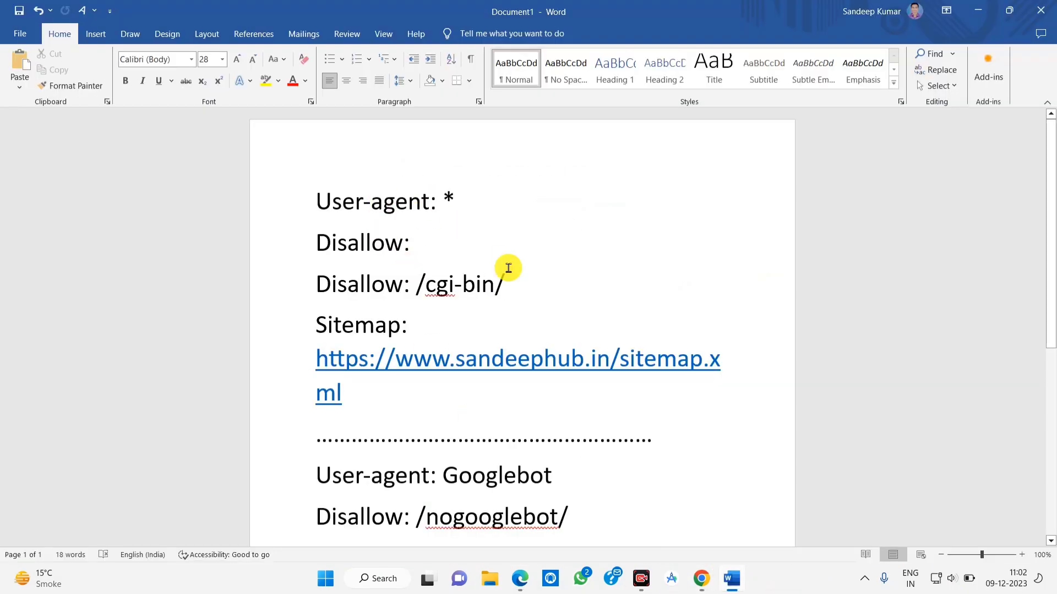
{"action": "left_click_drag", "start_coordinate": [300, 187], "coordinate": [461, 329]}
{"action": "scroll", "coordinate": [401, 485], "scroll_direction": "down", "scroll_amount": 2}
{"action": "left_click_drag", "start_coordinate": [328, 358], "coordinate": [517, 498]}
{"action": "left_click", "coordinate": [517, 496]}
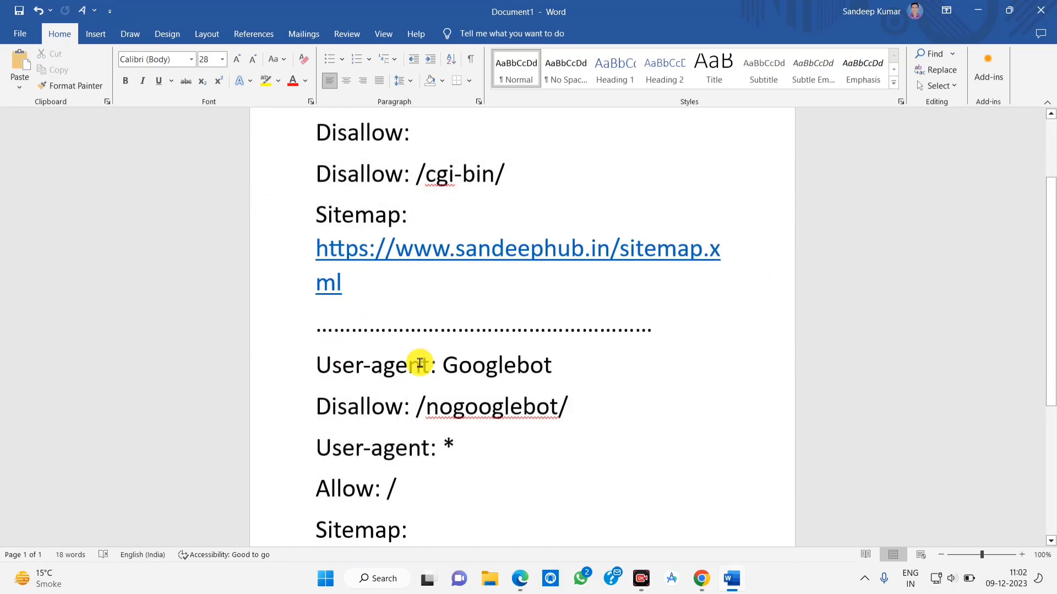
{"action": "scroll", "coordinate": [469, 302], "scroll_direction": "up", "scroll_amount": 2}
{"action": "left_click_drag", "start_coordinate": [309, 187], "coordinate": [625, 413]}
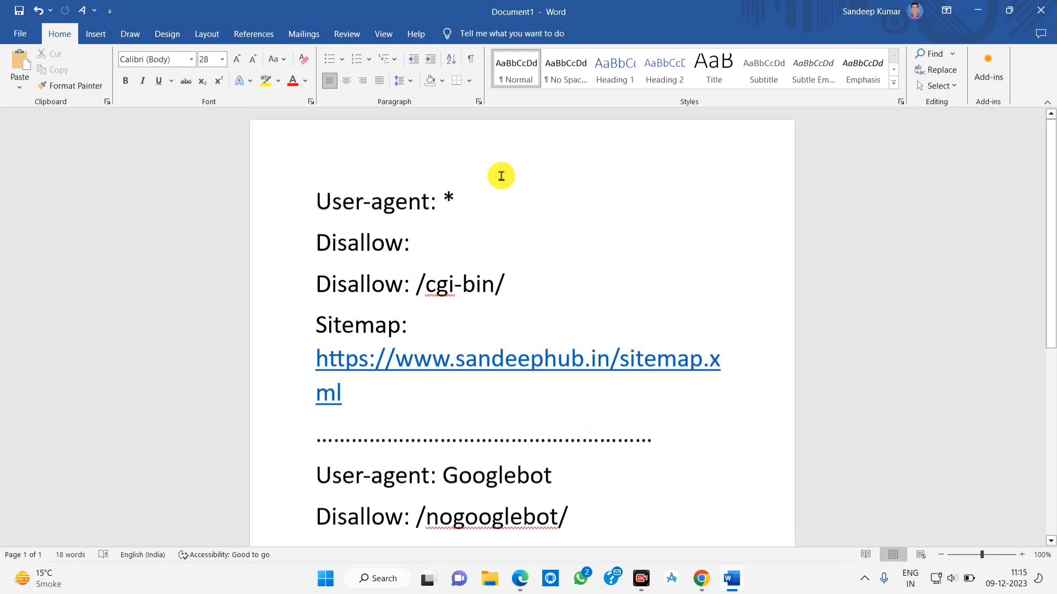
Compare the User-agent values of the two samples, highlighting "User-agent: *", "Googlebot" and the asterisk.
{"action": "left_click", "coordinate": [454, 227]}
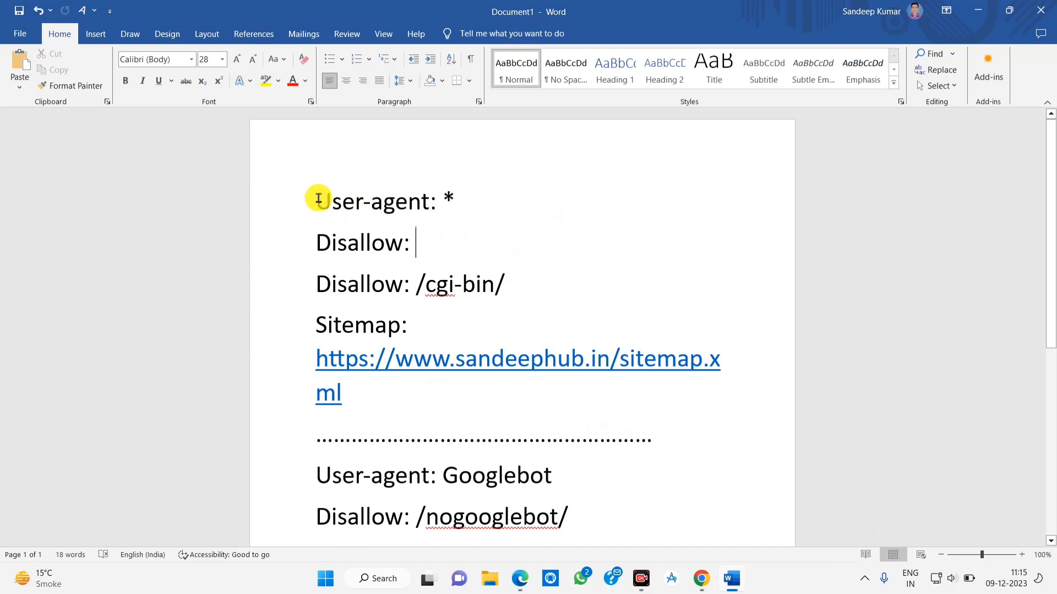
{"action": "left_click_drag", "start_coordinate": [313, 199], "coordinate": [465, 190]}
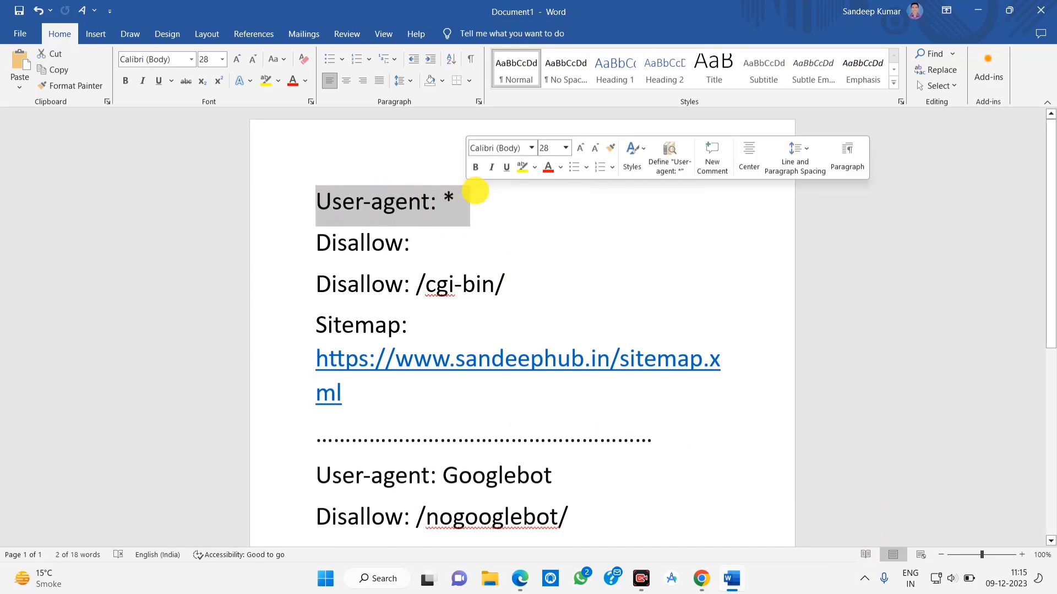
{"action": "scroll", "coordinate": [610, 267], "scroll_direction": "down", "scroll_amount": 3}
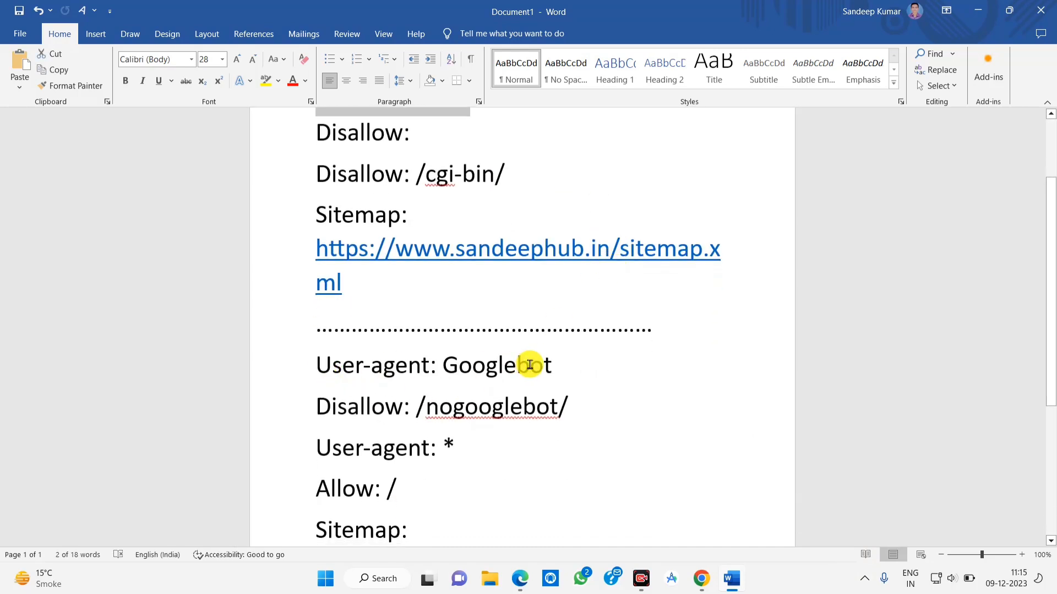
{"action": "left_click_drag", "start_coordinate": [444, 364], "coordinate": [559, 359]}
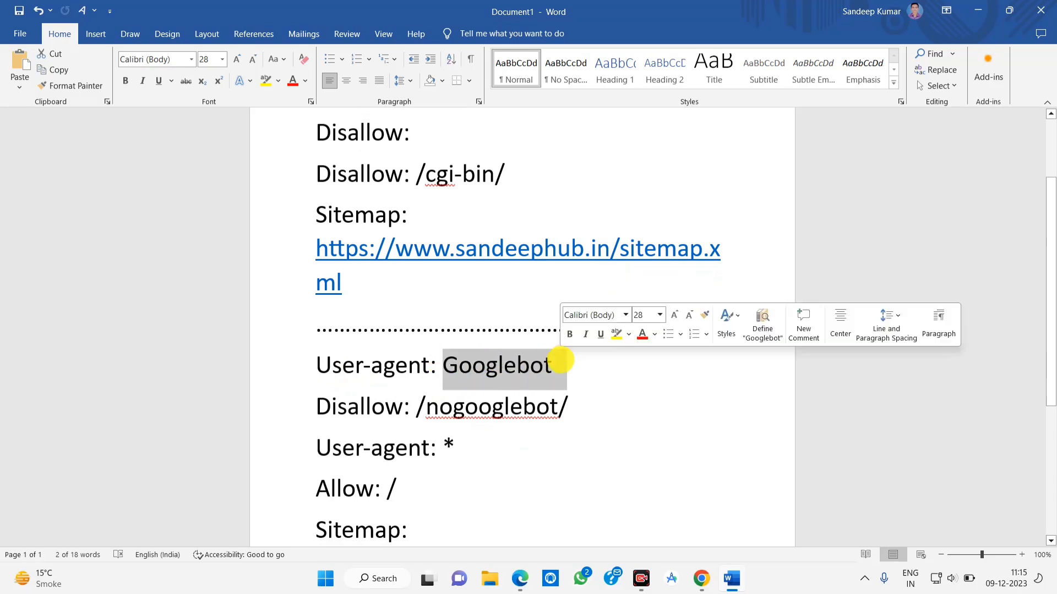
{"action": "scroll", "coordinate": [460, 207], "scroll_direction": "up", "scroll_amount": 3}
{"action": "double_click", "coordinate": [448, 195]}
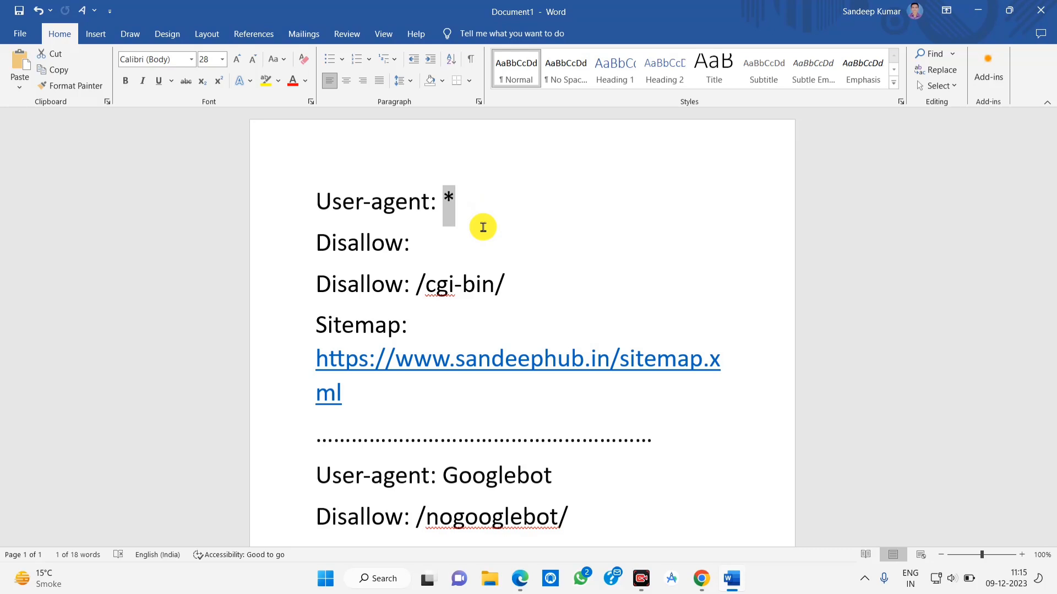
Highlight the first sample's sitemap URL and the second sample's "Googlebot" user agent for review.
{"action": "left_click", "coordinate": [363, 406]}
{"action": "left_click_drag", "start_coordinate": [363, 406], "coordinate": [315, 358]}
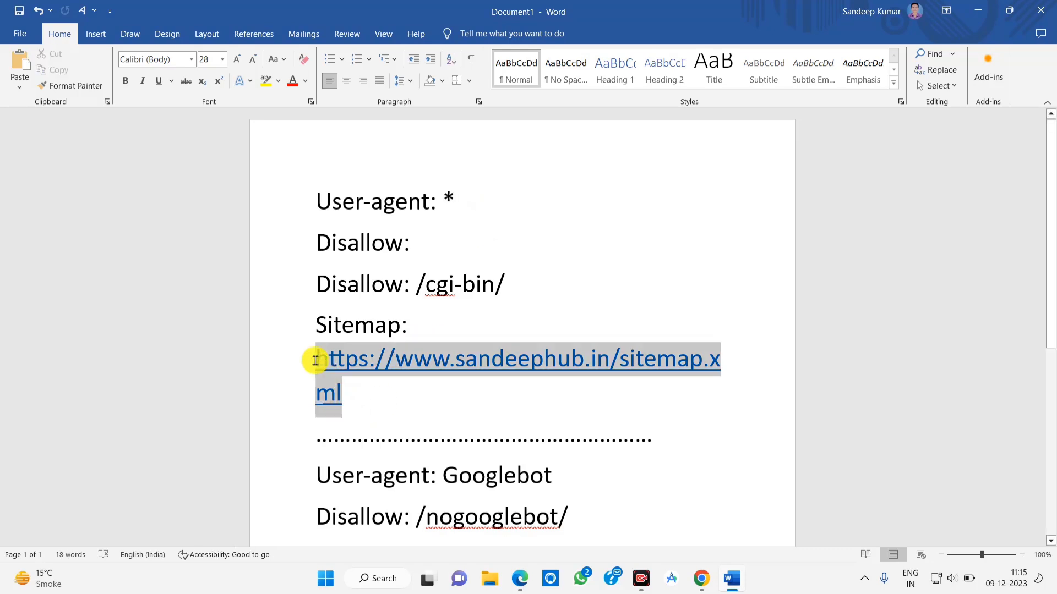
{"action": "scroll", "coordinate": [545, 438], "scroll_direction": "down", "scroll_amount": 5}
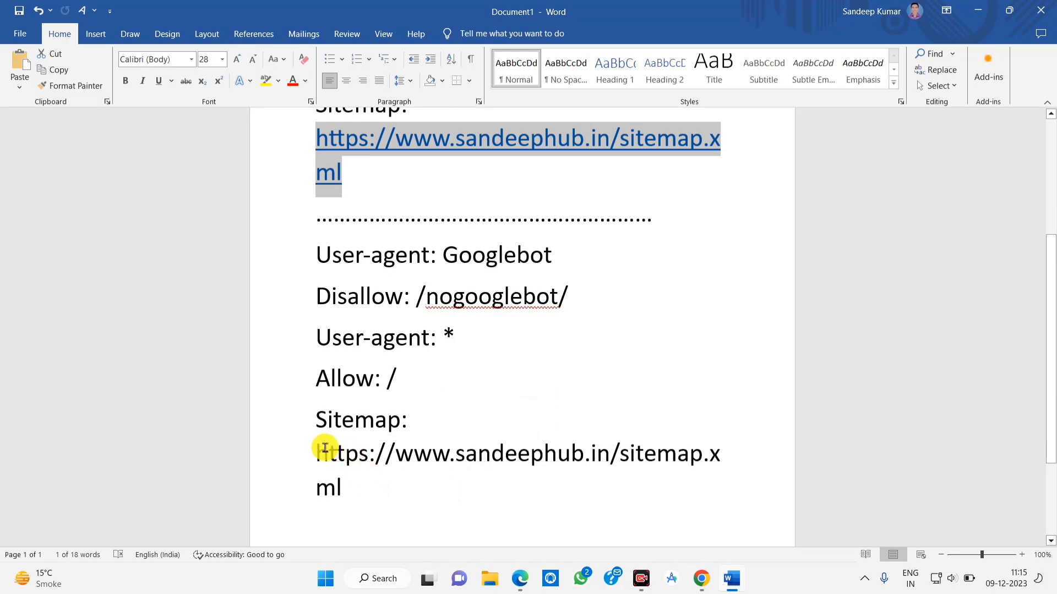
{"action": "left_click_drag", "start_coordinate": [443, 254], "coordinate": [561, 242]}
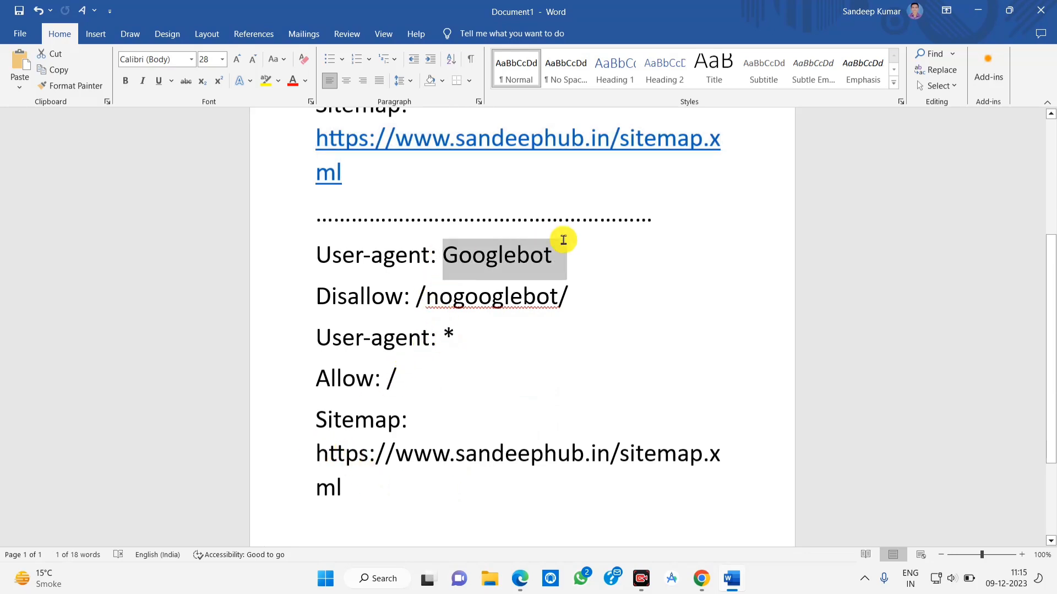
Highlight the second sample's "/nogooglebot/" disallow value, its Googlebot rule pair, and the "User-agent: *" line for review.
{"action": "left_click_drag", "start_coordinate": [432, 297], "coordinate": [577, 295]}
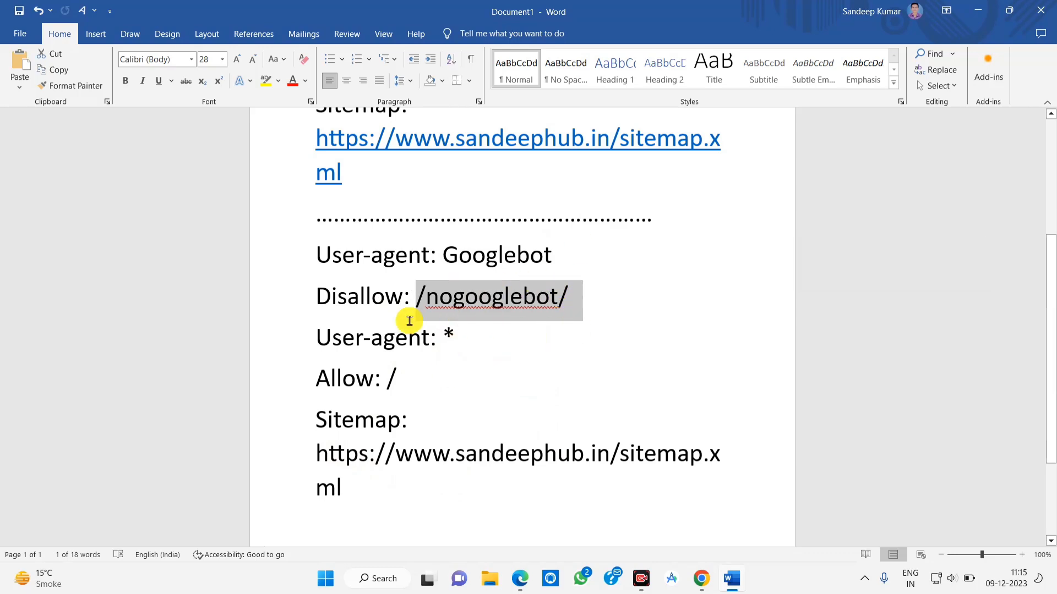
{"action": "left_click_drag", "start_coordinate": [317, 298], "coordinate": [416, 297]}
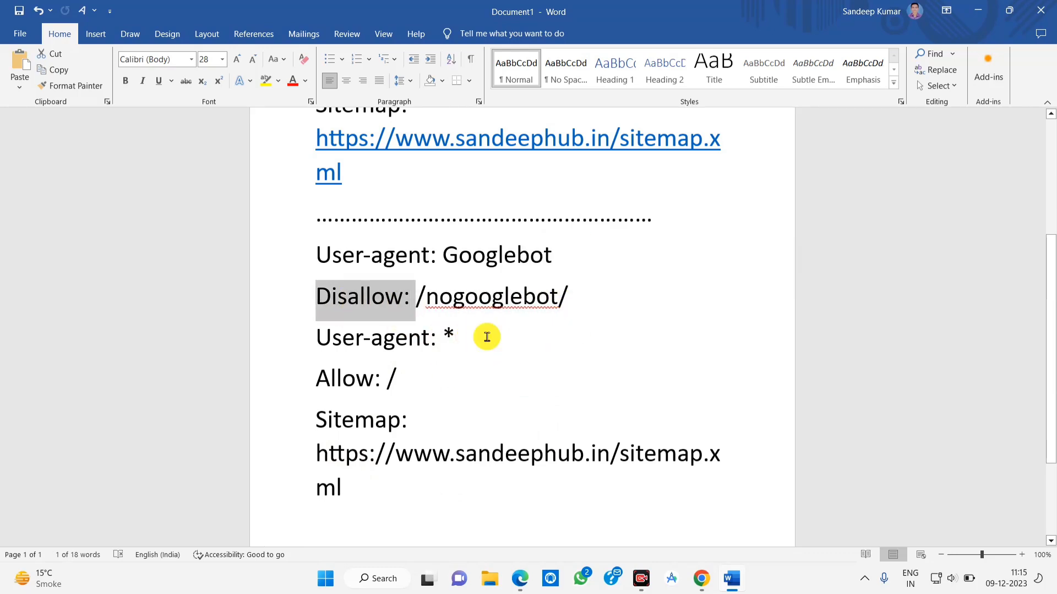
{"action": "left_click", "coordinate": [487, 337]}
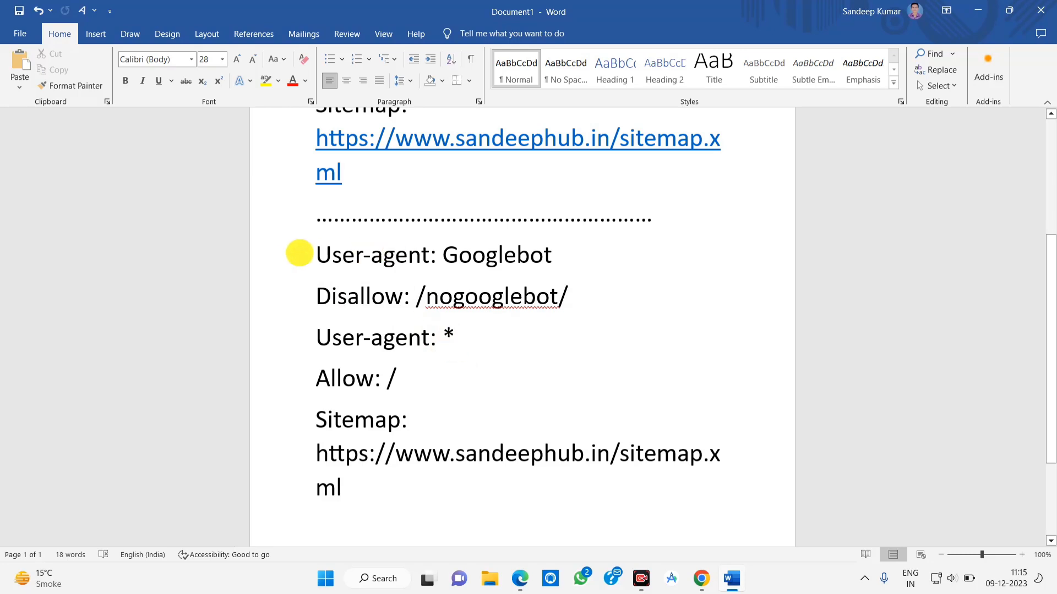
{"action": "left_click_drag", "start_coordinate": [312, 254], "coordinate": [461, 320]}
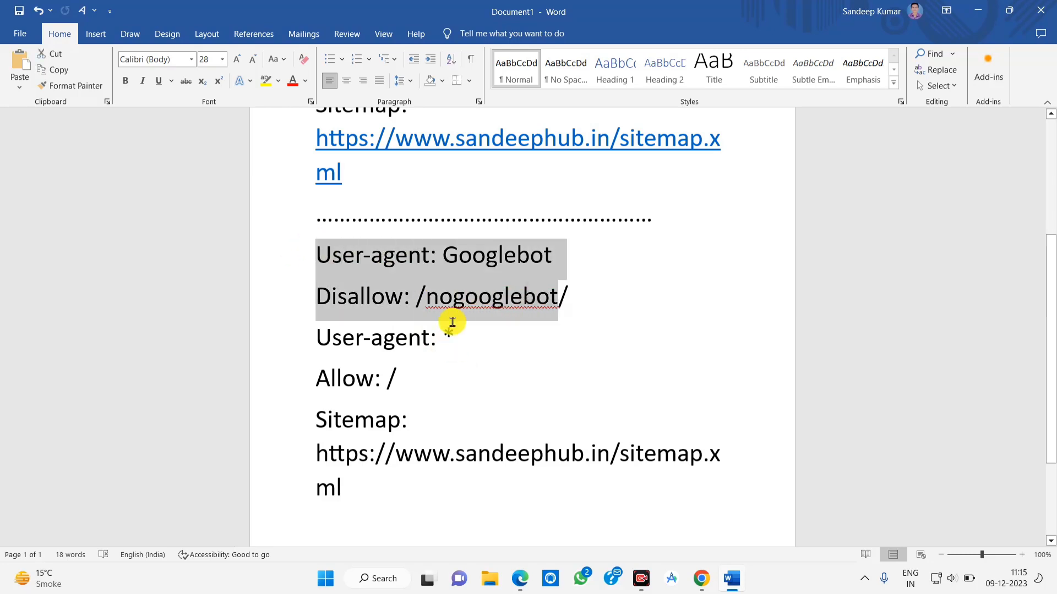
{"action": "left_click", "coordinate": [284, 340]}
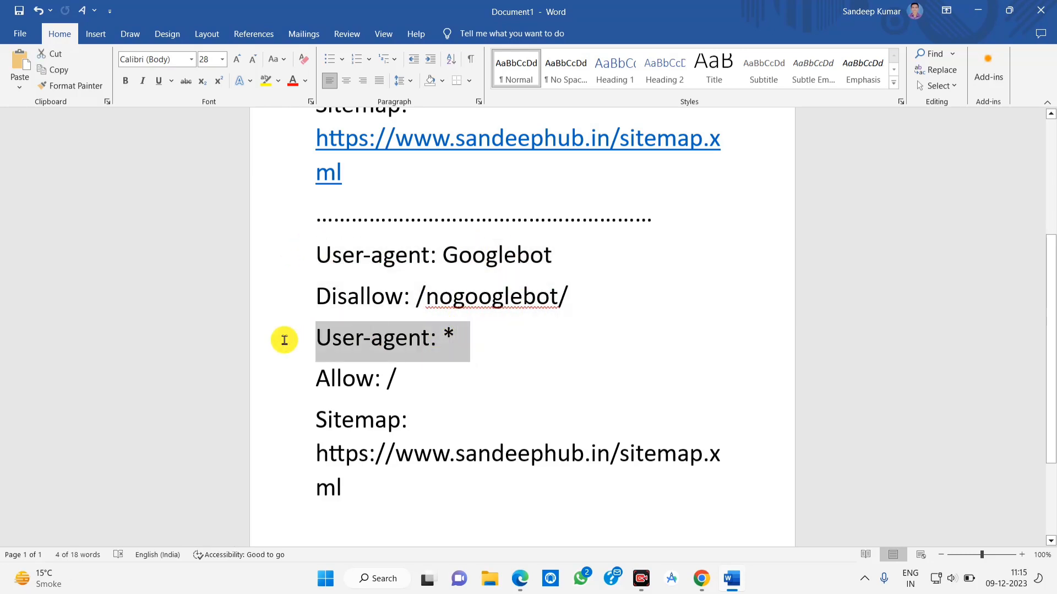
Highlight the second sample's sitemap URL and the whole first sample, and glance at the Sandeephub home page in Microsoft Edge.
{"action": "left_click_drag", "start_coordinate": [314, 443], "coordinate": [356, 487]}
{"action": "scroll", "coordinate": [440, 275], "scroll_direction": "up", "scroll_amount": 4}
{"action": "left_click_drag", "start_coordinate": [317, 200], "coordinate": [391, 382]}
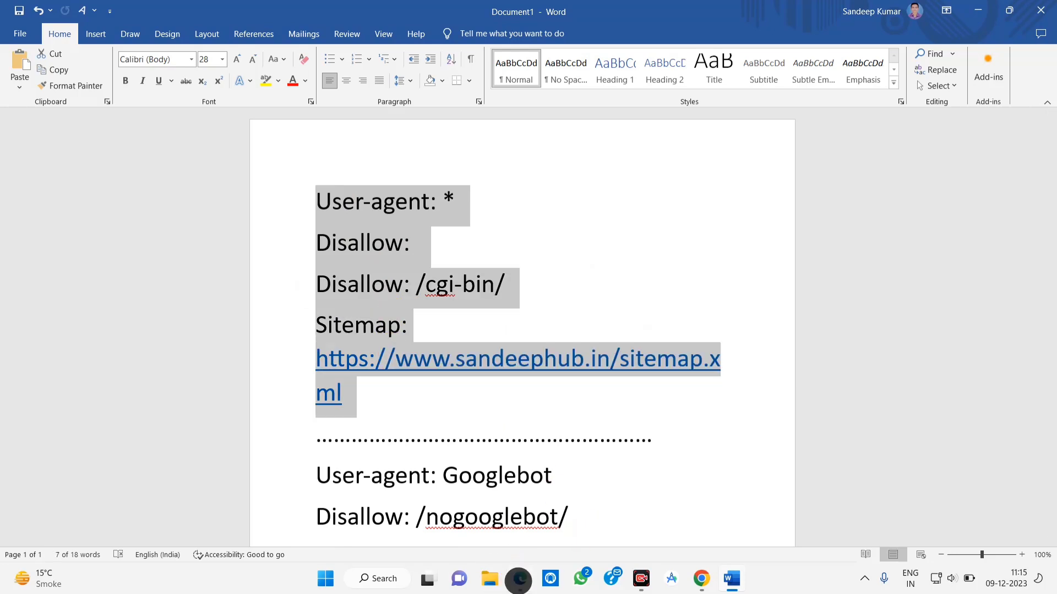
{"action": "left_click", "coordinate": [518, 578]}
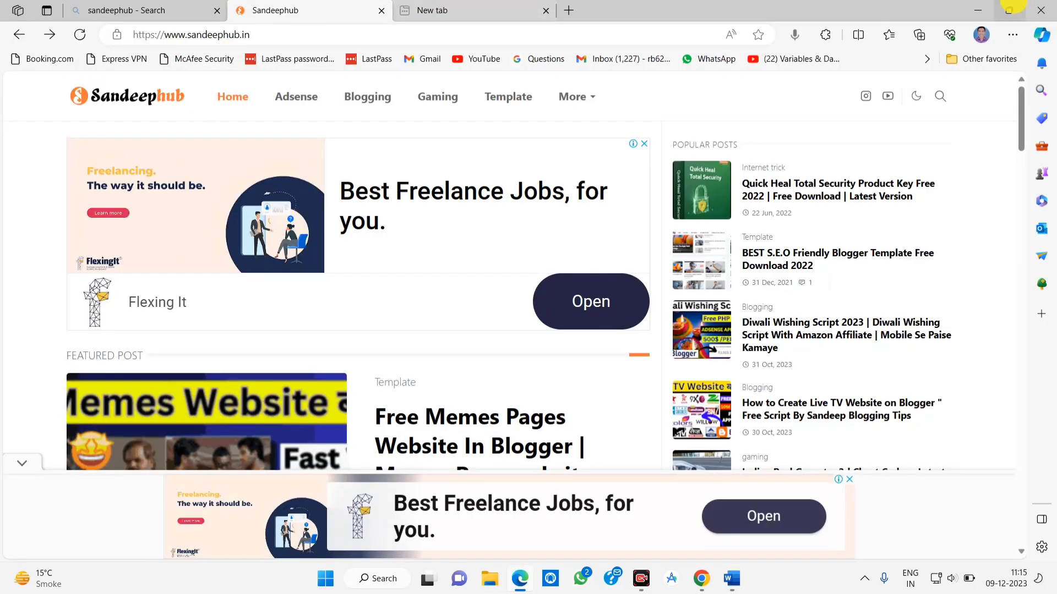
{"action": "left_click", "coordinate": [977, 10]}
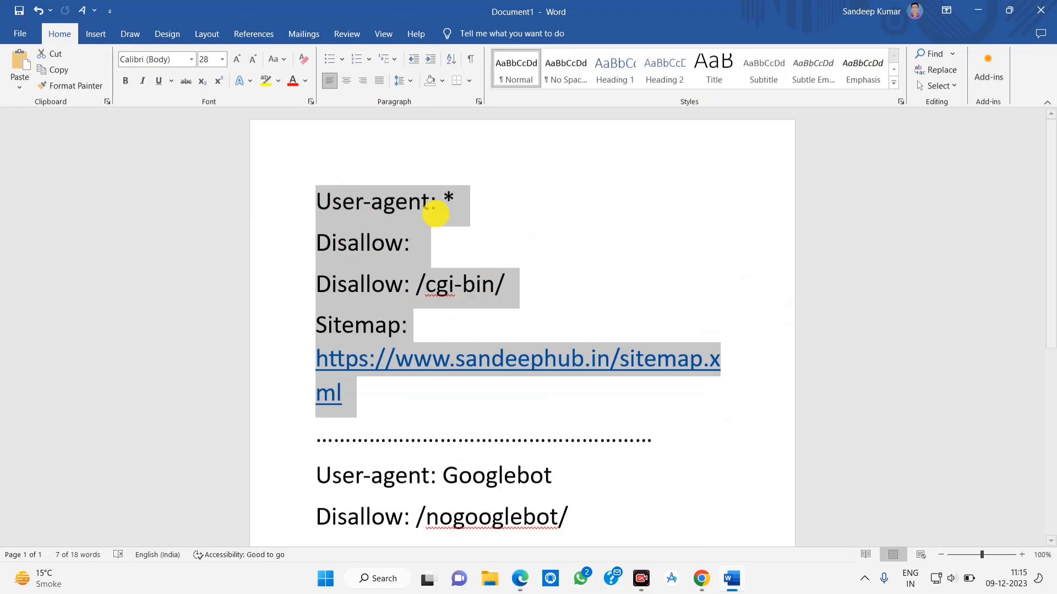
Switch to Chrome and open the Robots.txt Generator from the "robot" search on firstseotool.com, highlighting its web address.
{"action": "left_click", "coordinate": [977, 9]}
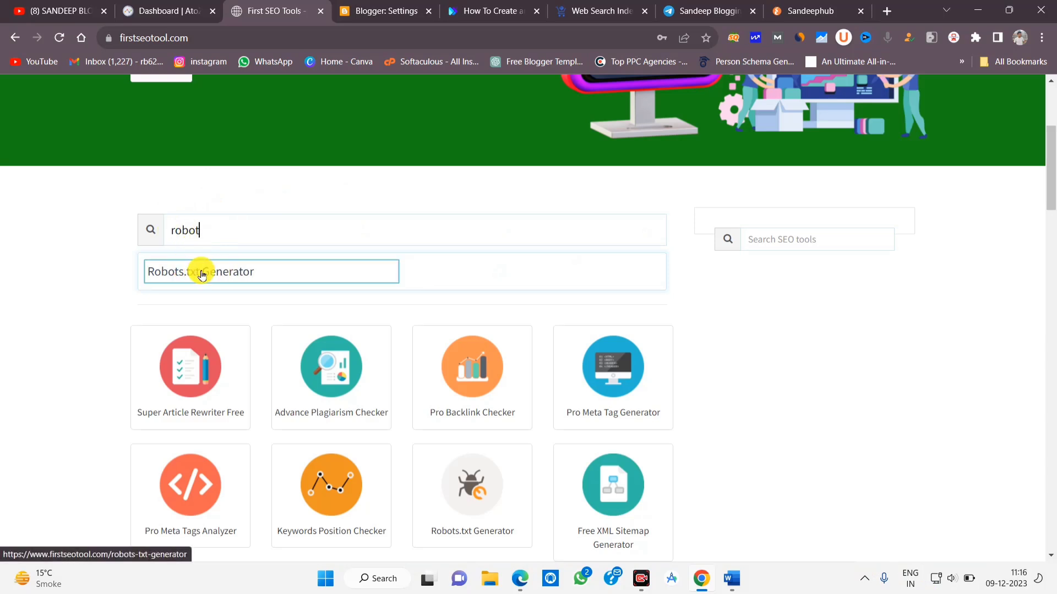
{"action": "left_click", "coordinate": [218, 271]}
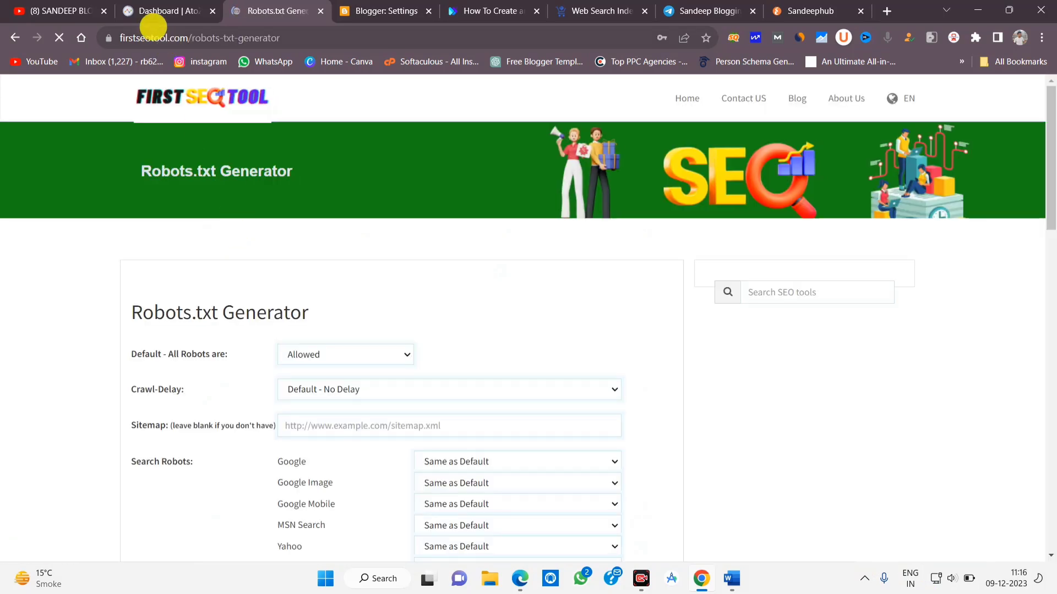
{"action": "left_click_drag", "start_coordinate": [137, 40], "coordinate": [326, 38]}
Examine the generator's search robots list, restricted directories and sitemap options.
{"action": "scroll", "coordinate": [326, 300], "scroll_direction": "down", "scroll_amount": 4}
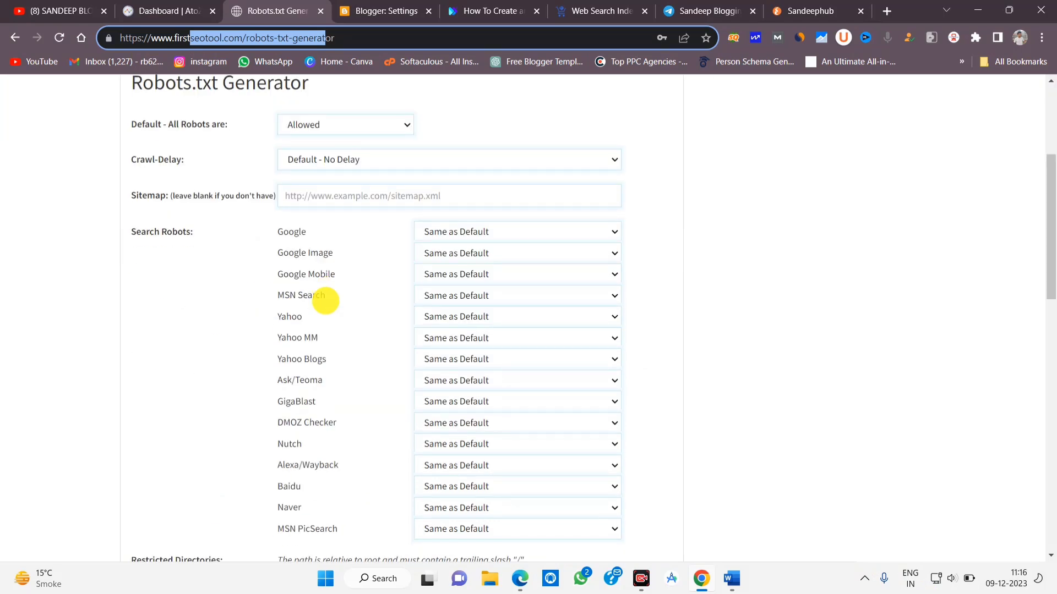
{"action": "double_click", "coordinate": [175, 231]}
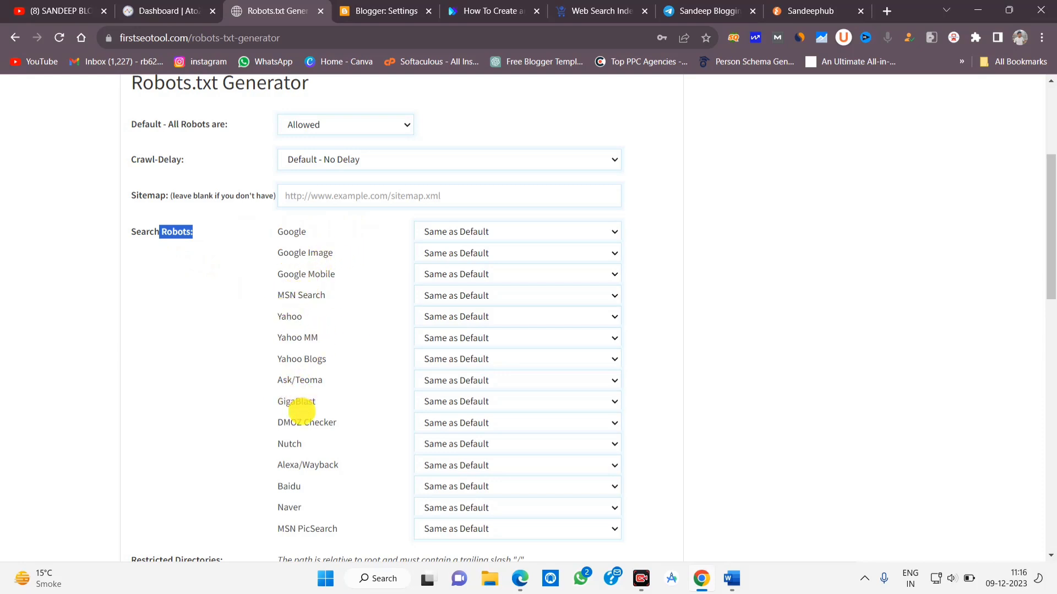
{"action": "scroll", "coordinate": [405, 412], "scroll_direction": "down", "scroll_amount": 4}
{"action": "left_click_drag", "start_coordinate": [277, 131], "coordinate": [335, 297]}
{"action": "left_click", "coordinate": [321, 259]}
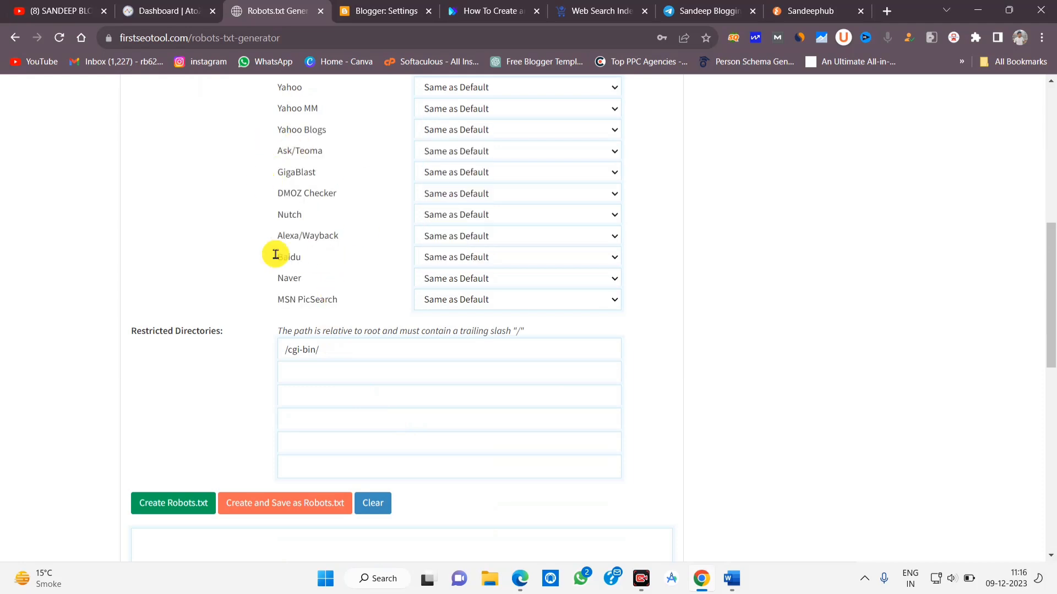
{"action": "scroll", "coordinate": [330, 295], "scroll_direction": "up", "scroll_amount": 4}
{"action": "scroll", "coordinate": [326, 413], "scroll_direction": "down", "scroll_amount": 4}
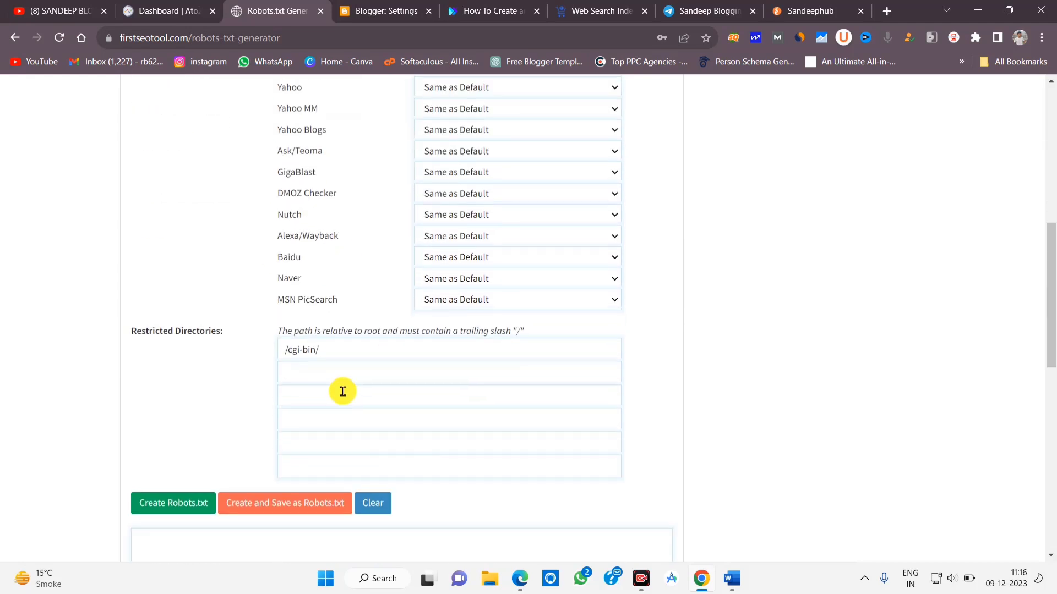
{"action": "scroll", "coordinate": [345, 359], "scroll_direction": "up", "scroll_amount": 8}
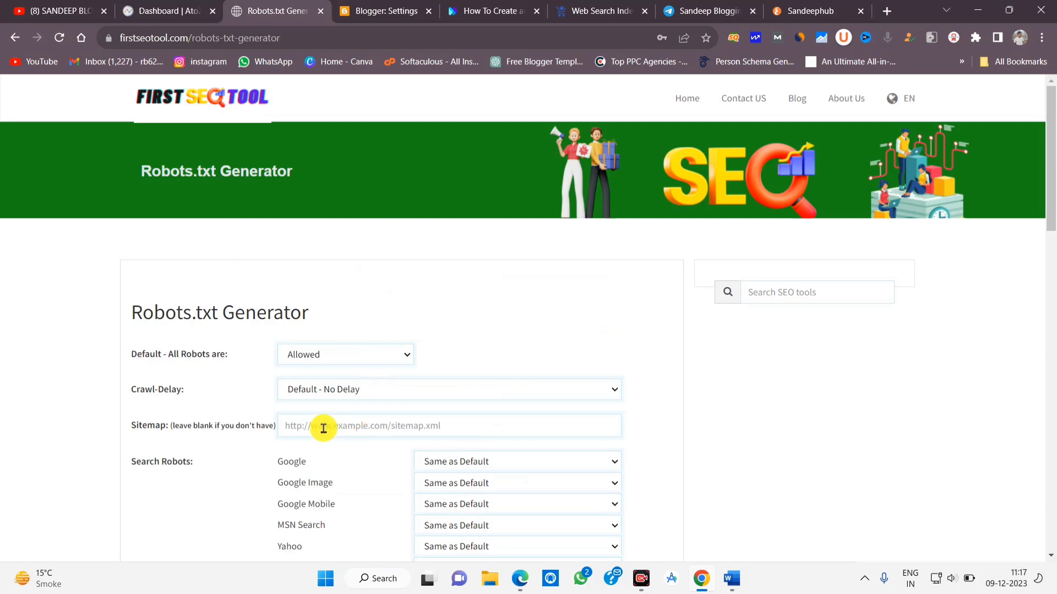
{"action": "left_click", "coordinate": [413, 430]}
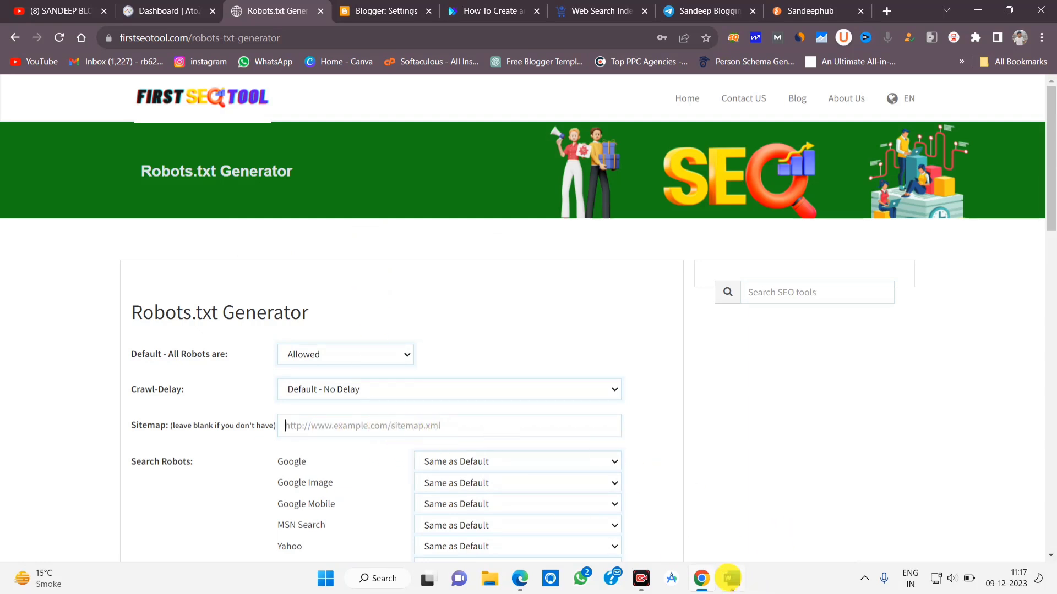
{"action": "left_click", "coordinate": [728, 577]}
{"action": "left_click_drag", "start_coordinate": [359, 396], "coordinate": [302, 357]}
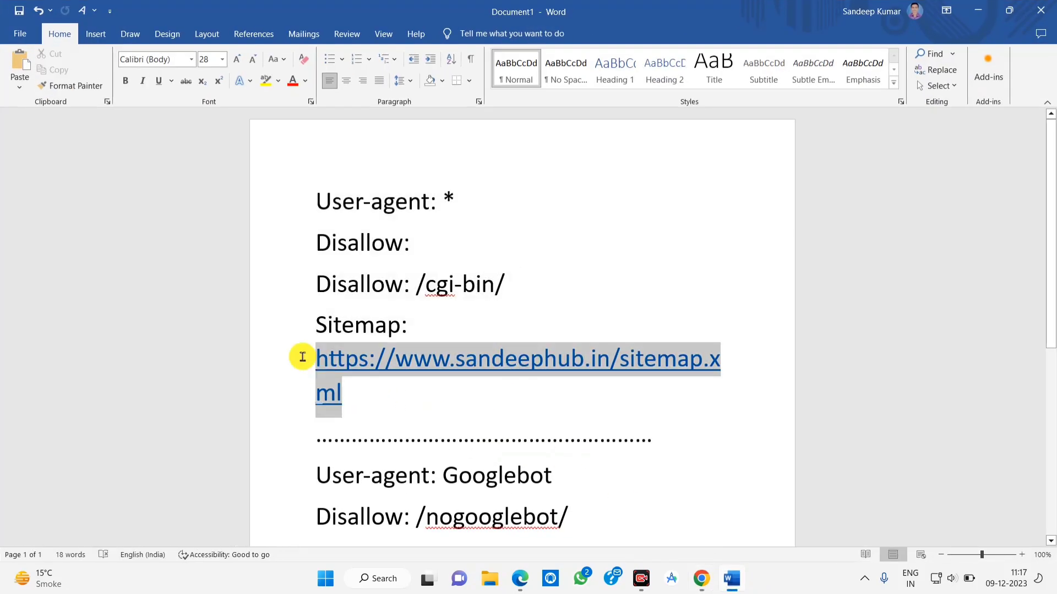
{"action": "right_click", "coordinate": [373, 346]}
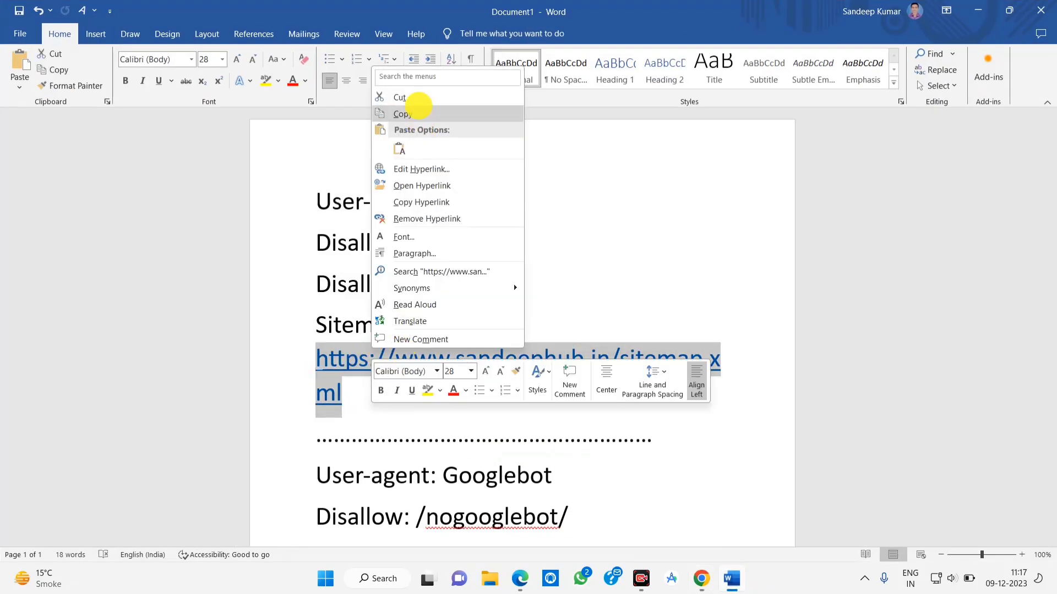
{"action": "left_click", "coordinate": [415, 111]}
{"action": "left_click", "coordinate": [977, 11]}
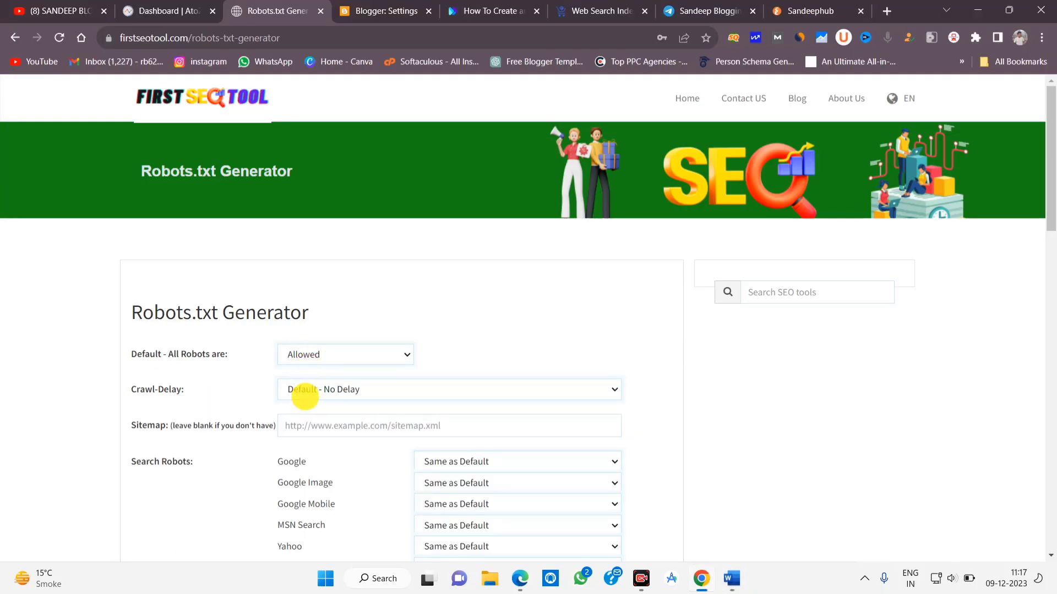
{"action": "right_click", "coordinate": [302, 423]}
{"action": "left_click", "coordinate": [337, 279]}
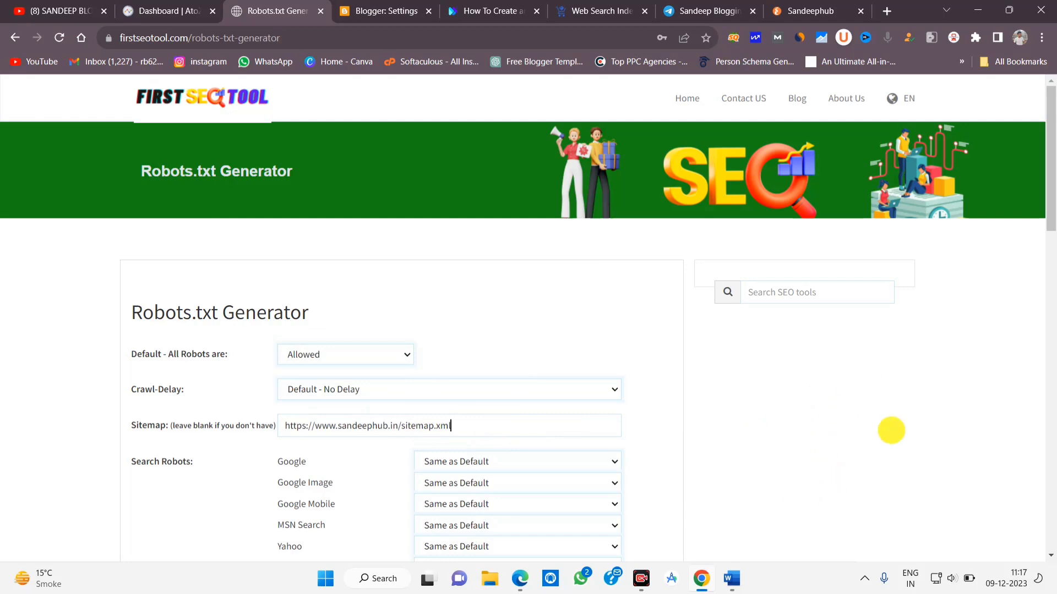
Generate the robots.txt, keeping all search robots at "Same as Default" and /cgi-bin/ as the restricted directory.
{"action": "scroll", "coordinate": [318, 266], "scroll_direction": "down", "scroll_amount": 4}
{"action": "left_click_drag", "start_coordinate": [267, 219], "coordinate": [641, 419]}
{"action": "left_click_drag", "start_coordinate": [431, 231], "coordinate": [724, 370]}
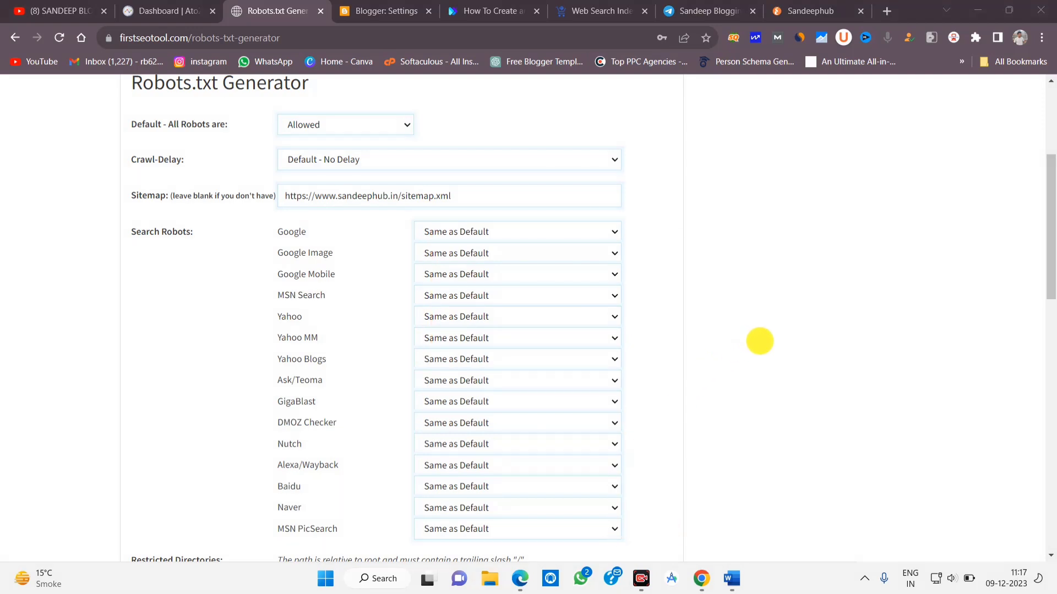
{"action": "scroll", "coordinate": [785, 334], "scroll_direction": "down", "scroll_amount": 4}
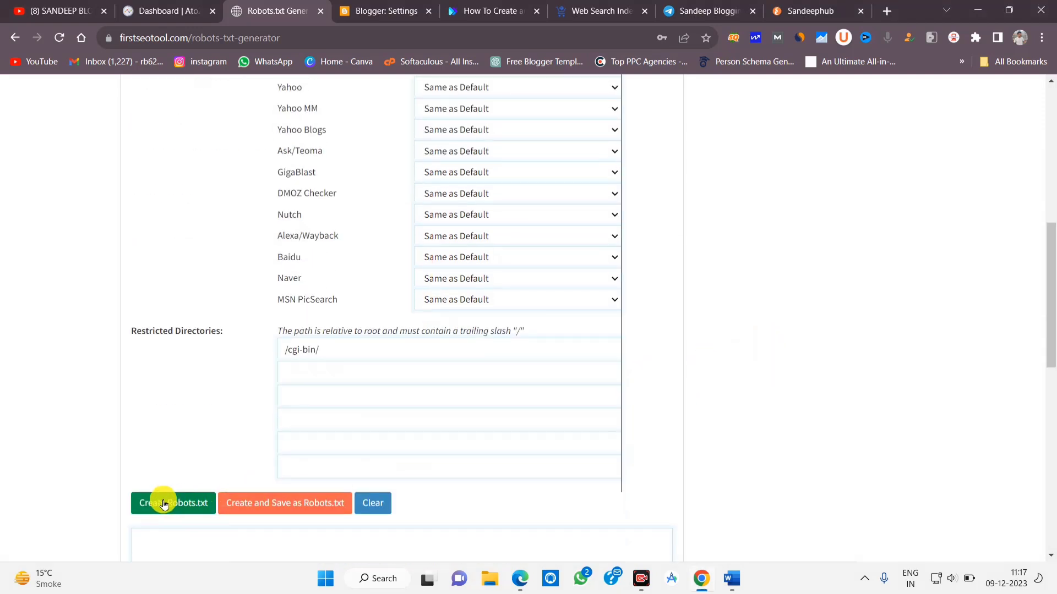
{"action": "left_click", "coordinate": [282, 372]}
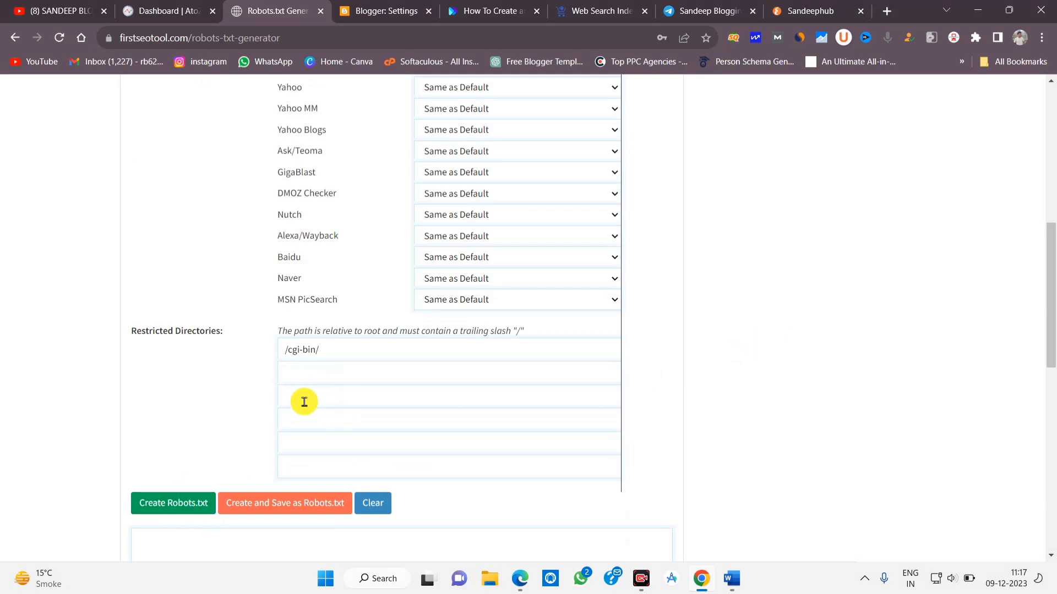
{"action": "left_click", "coordinate": [184, 502]}
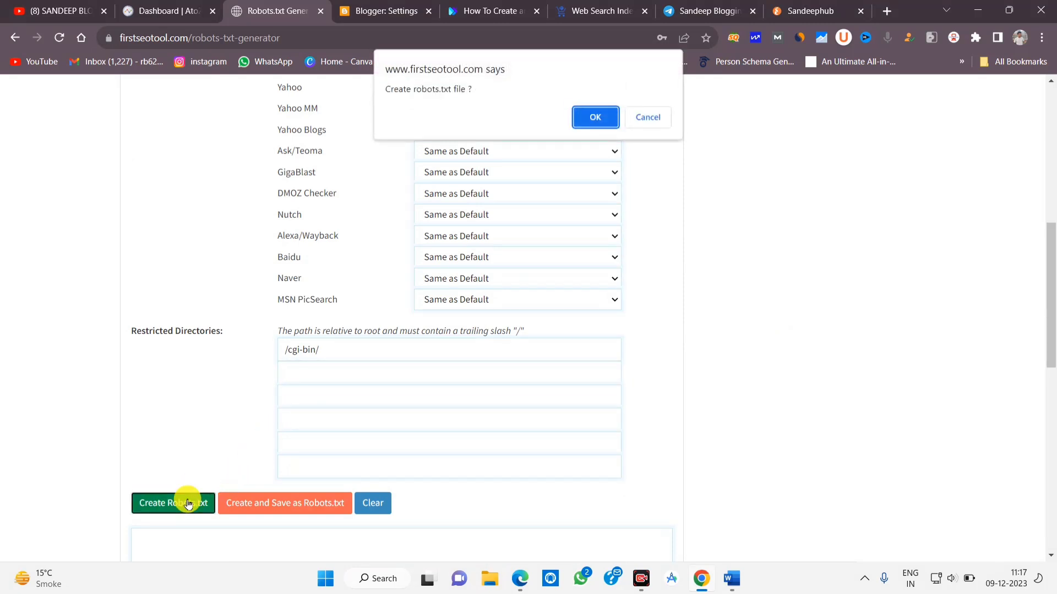
{"action": "left_click", "coordinate": [589, 120]}
{"action": "scroll", "coordinate": [671, 248], "scroll_direction": "down", "scroll_amount": 8}
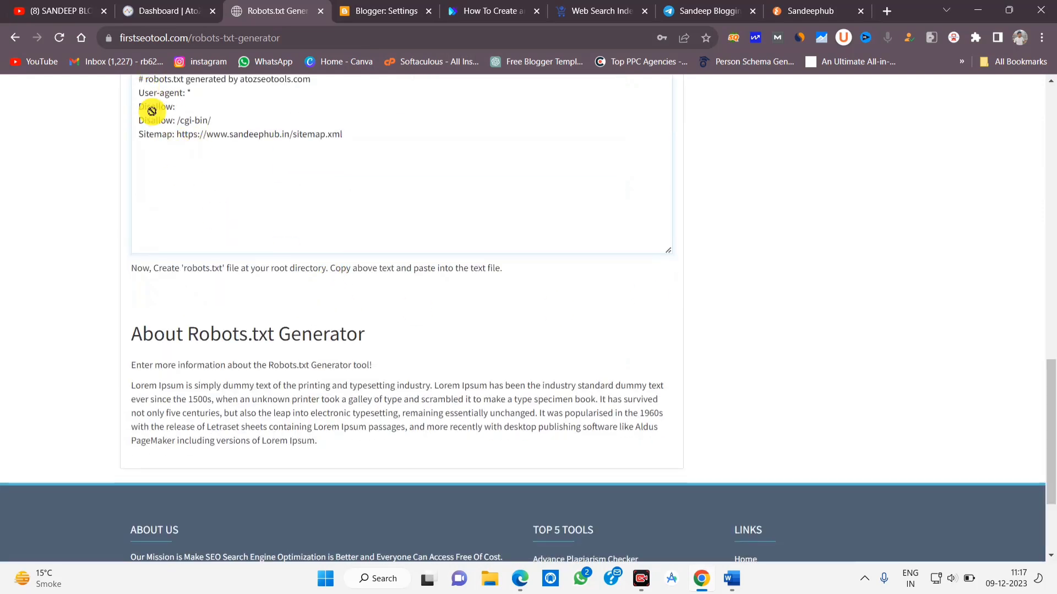
Copy the generated rules from "User-agent: *" through the Sitemap line, leaving out the comment line.
{"action": "scroll", "coordinate": [224, 189], "scroll_direction": "up", "scroll_amount": 5}
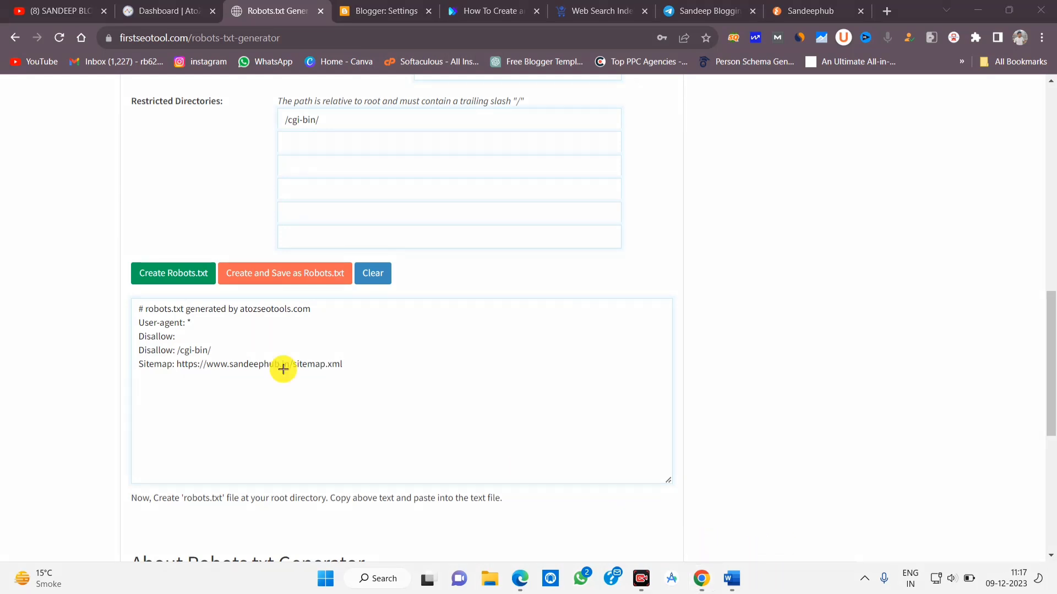
{"action": "mouse_move", "coordinate": [133, 318]}
{"action": "left_mouse_down"}
{"action": "mouse_move", "coordinate": [252, 369]}
{"action": "mouse_move", "coordinate": [378, 372]}
{"action": "left_mouse_up"}
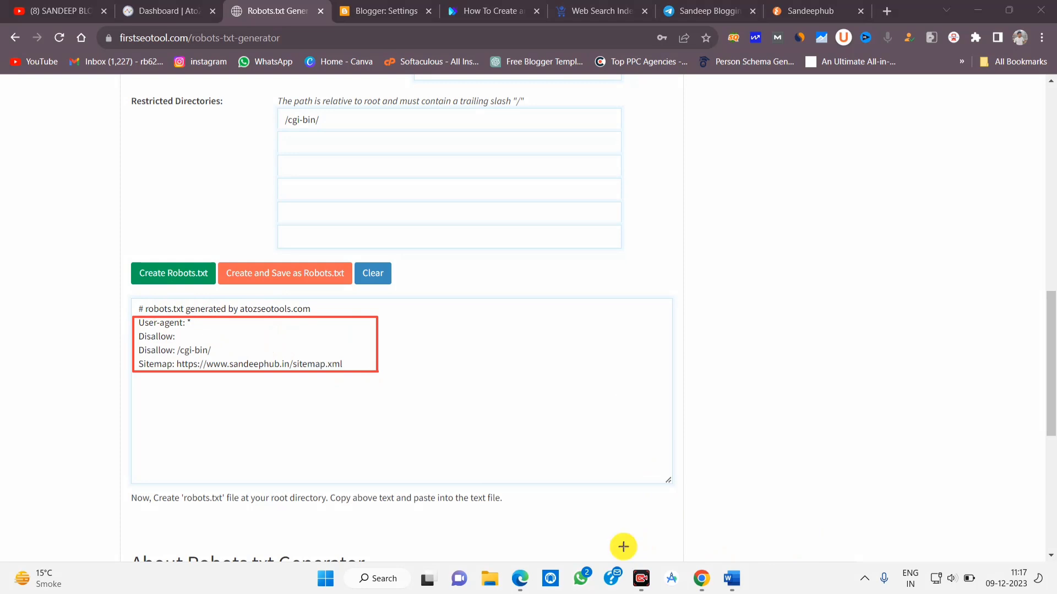
{"action": "mouse_move", "coordinate": [139, 322]}
{"action": "left_mouse_down"}
{"action": "mouse_move", "coordinate": [184, 353]}
{"action": "mouse_move", "coordinate": [351, 363]}
{"action": "left_mouse_up"}
{"action": "key", "text": "ctrl+c"}
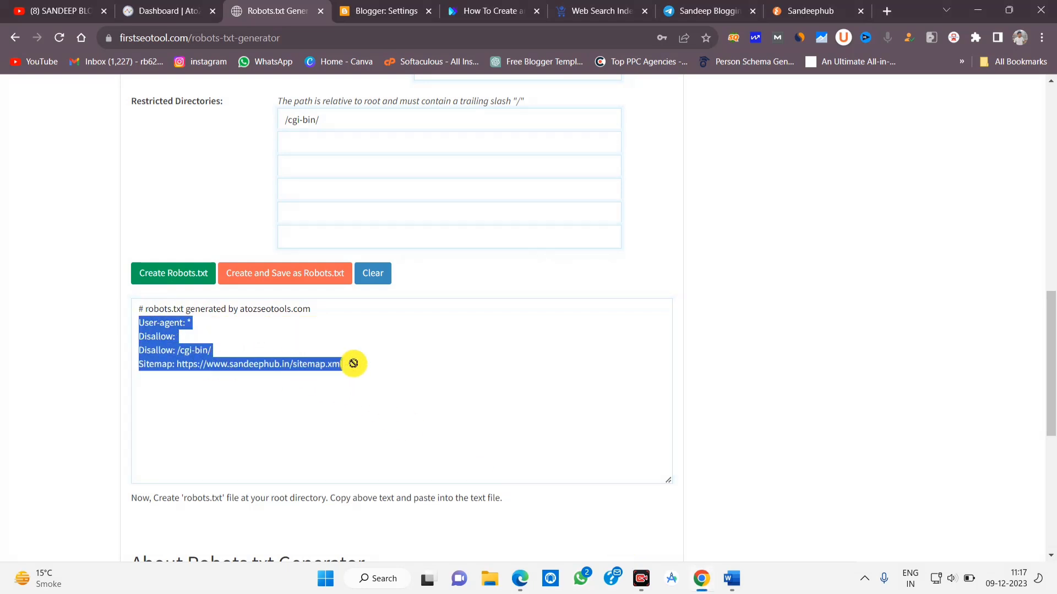
{"action": "right_click", "coordinate": [173, 342]}
{"action": "left_click", "coordinate": [184, 350]}
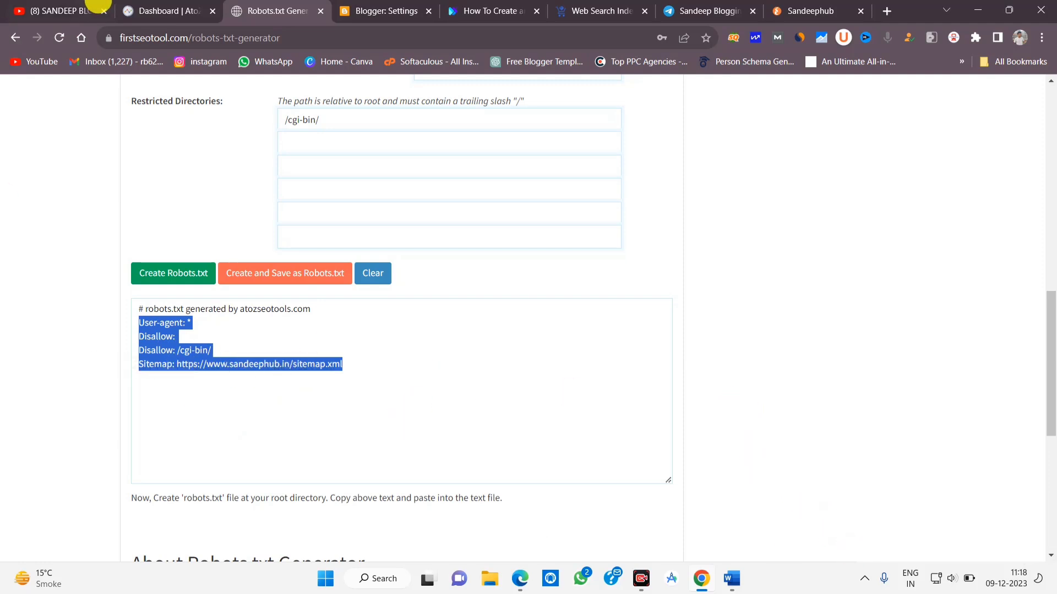
Replace the contents of Blogger's Custom robots.txt setting with the copied generator rules.
{"action": "left_click", "coordinate": [380, 11]}
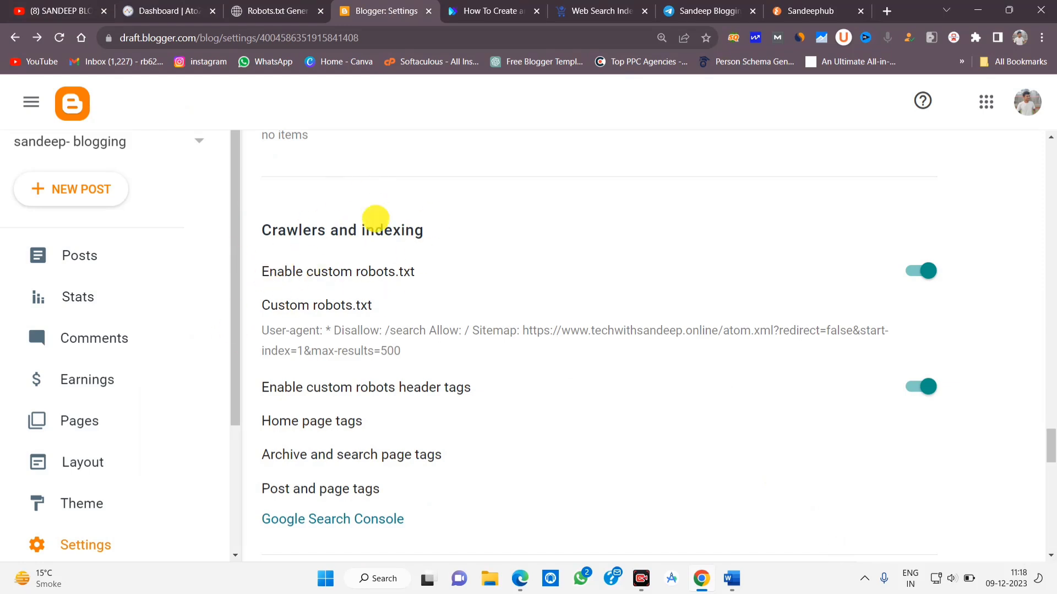
{"action": "left_click", "coordinate": [319, 322]}
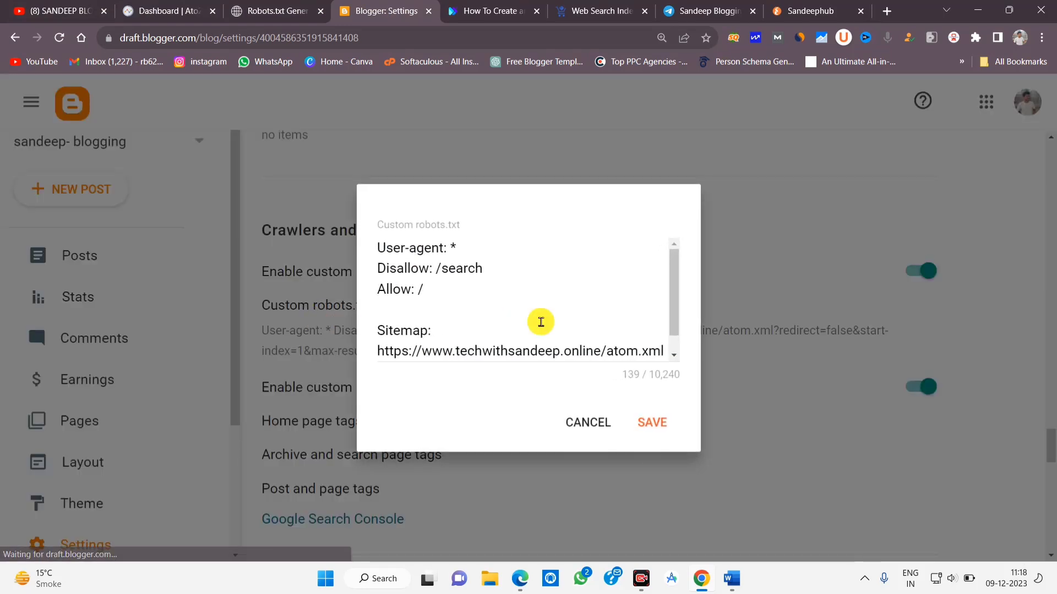
{"action": "left_click", "coordinate": [611, 350]}
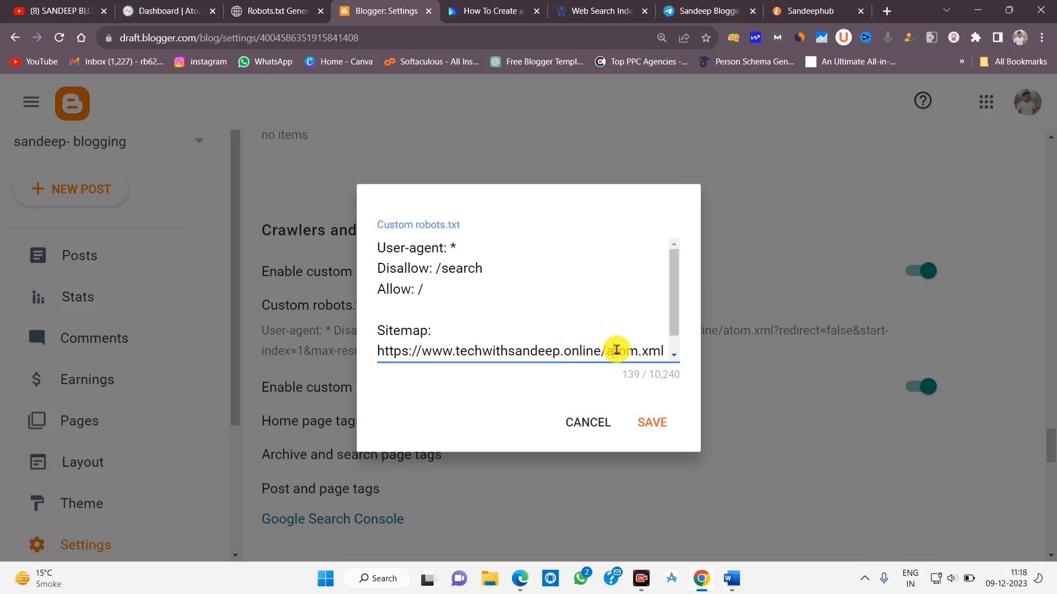
{"action": "key", "text": "ctrl+a"}
{"action": "key", "text": "BackSpace"}
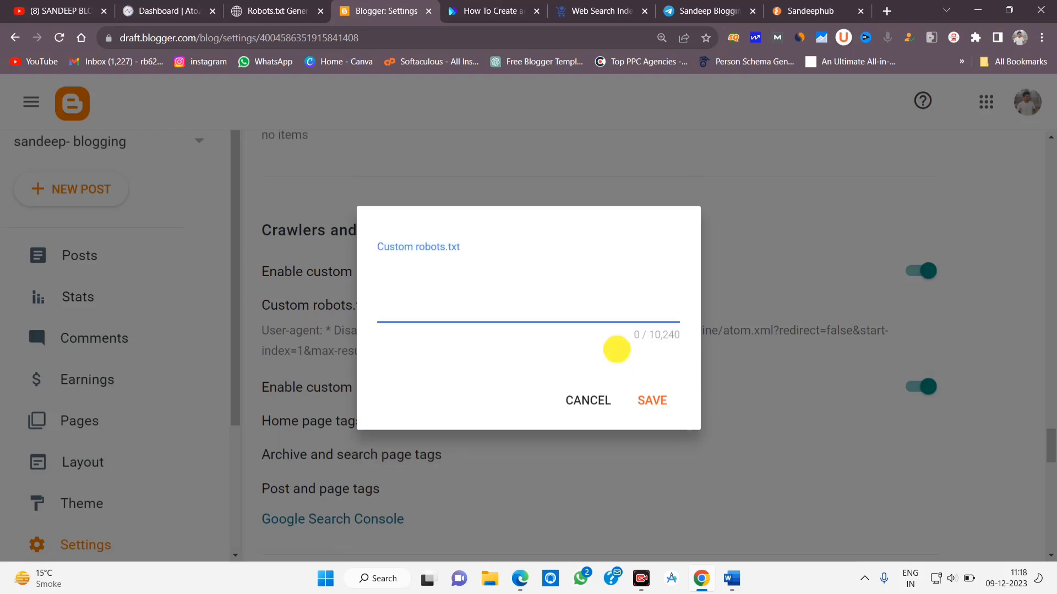
{"action": "key", "text": "ctrl+v"}
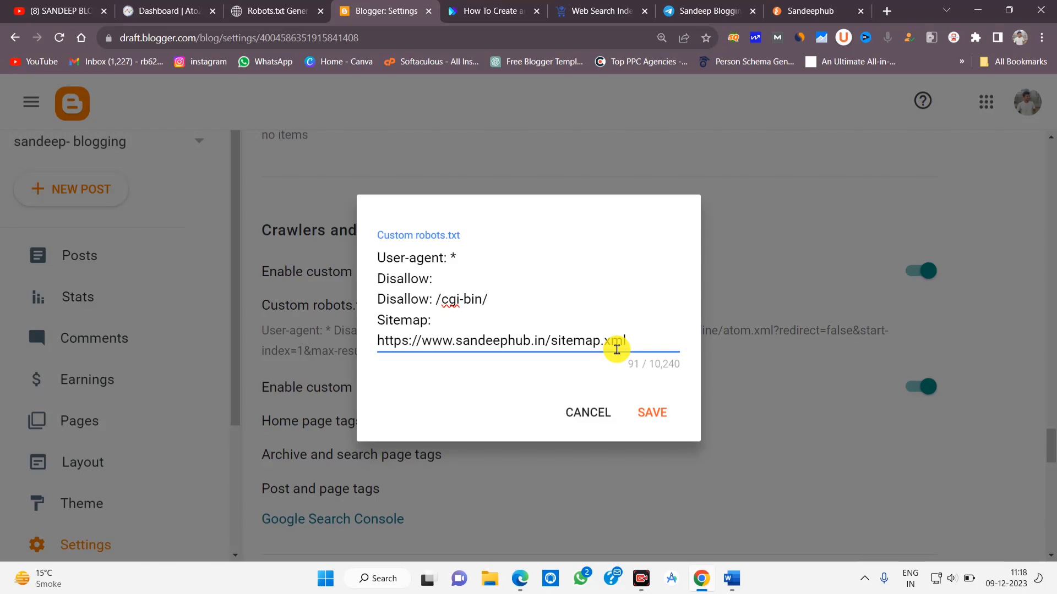
Open the blog's home page from the article and copy its web address.
{"action": "left_click", "coordinate": [487, 10]}
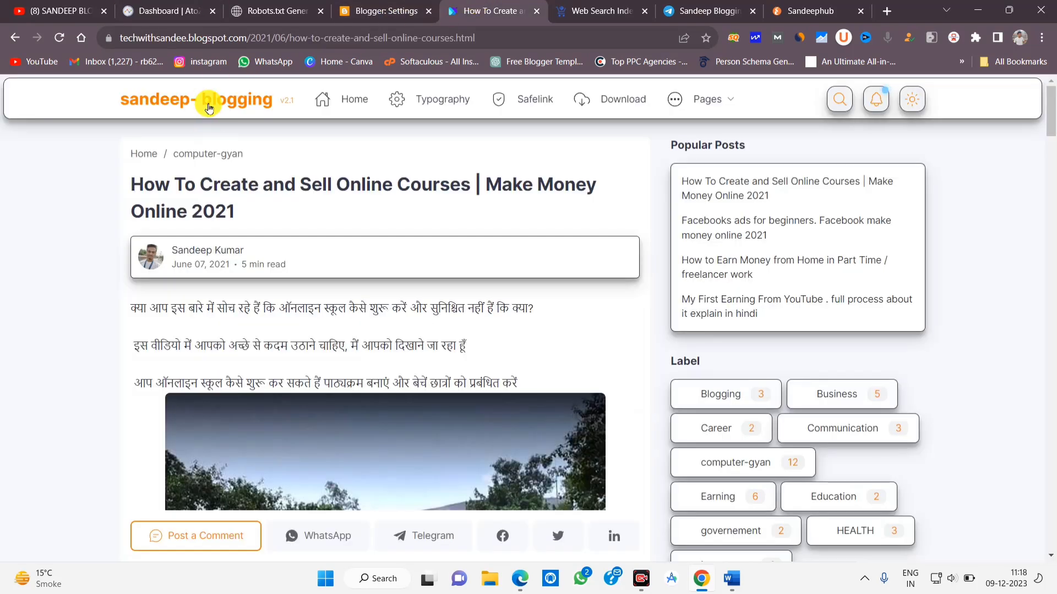
{"action": "left_click", "coordinate": [225, 37]}
{"action": "right_click", "coordinate": [215, 36]}
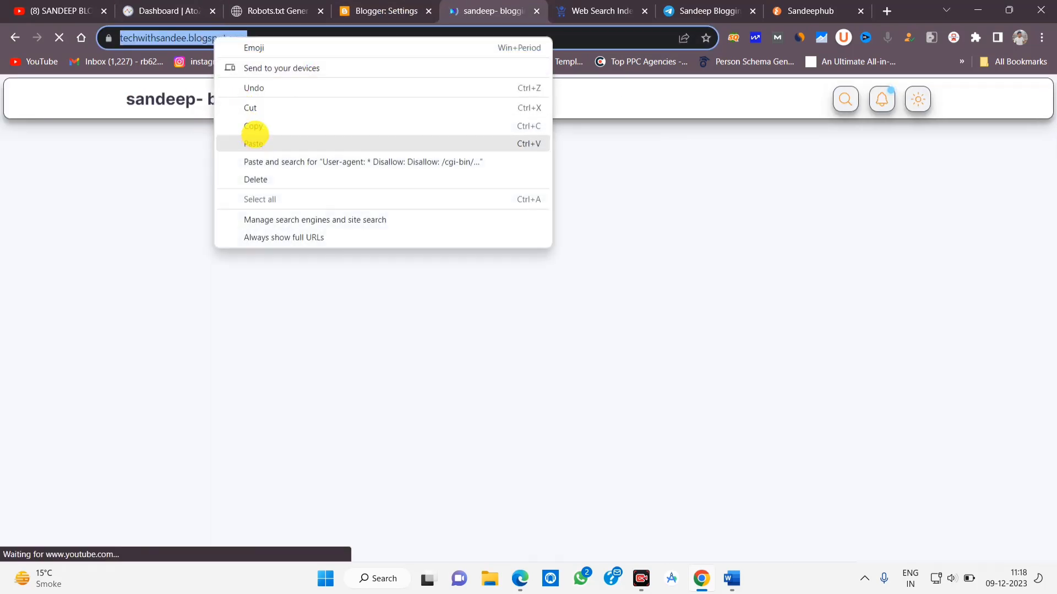
{"action": "left_click", "coordinate": [253, 127]}
{"action": "key", "text": "ctrl+shift+Tab"}
{"action": "left_click_drag", "start_coordinate": [553, 340], "coordinate": [365, 346]}
{"action": "right_click", "coordinate": [384, 330]}
{"action": "left_click", "coordinate": [412, 344]}
{"action": "left_click_drag", "start_coordinate": [550, 340], "coordinate": [357, 351]}
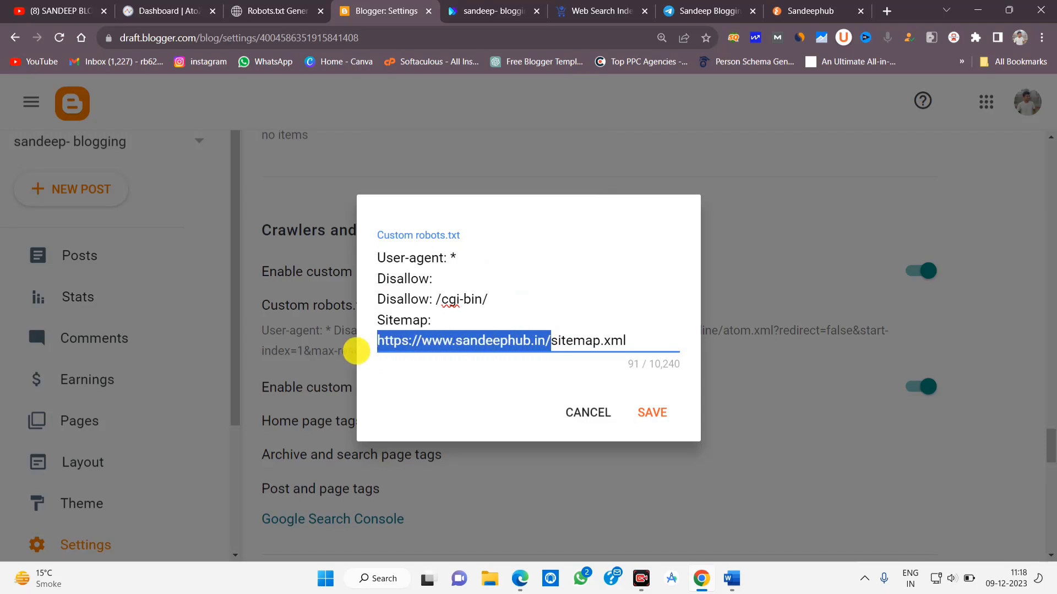
{"action": "right_click", "coordinate": [422, 339]}
{"action": "left_click", "coordinate": [455, 141]}
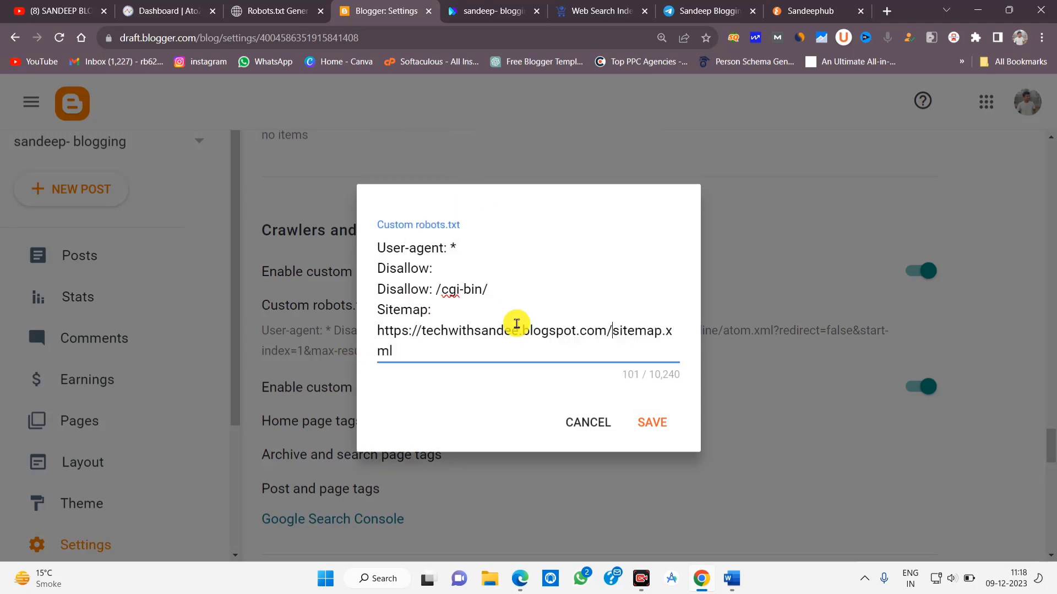
{"action": "left_click", "coordinate": [651, 421]}
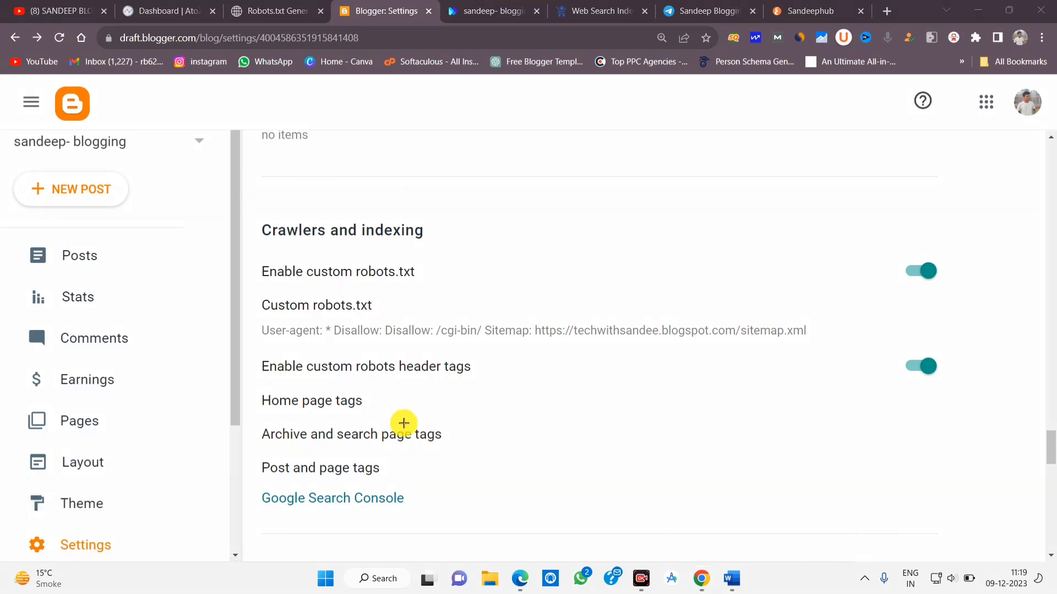
{"action": "left_click_drag", "start_coordinate": [310, 354], "coordinate": [504, 383]}
{"action": "mouse_move", "coordinate": [828, 350]}
{"action": "left_mouse_down"}
{"action": "mouse_move", "coordinate": [858, 373]}
{"action": "mouse_move", "coordinate": [985, 378]}
{"action": "left_mouse_up"}
{"action": "mouse_move", "coordinate": [248, 388]}
{"action": "left_mouse_down"}
{"action": "mouse_move", "coordinate": [283, 448]}
{"action": "mouse_move", "coordinate": [484, 479]}
{"action": "left_mouse_up"}
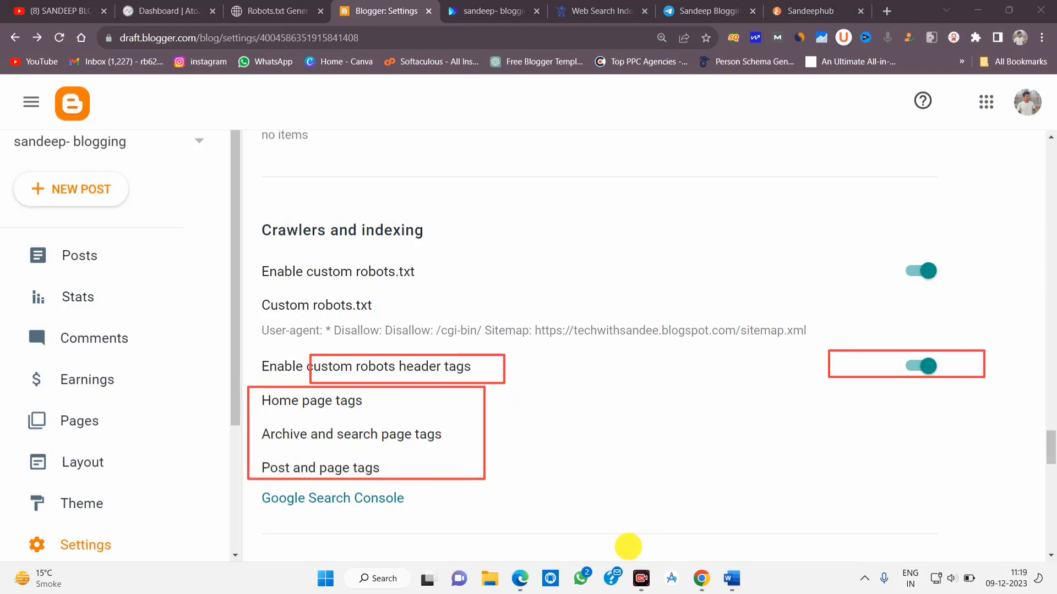
{"action": "key", "text": "Escape"}
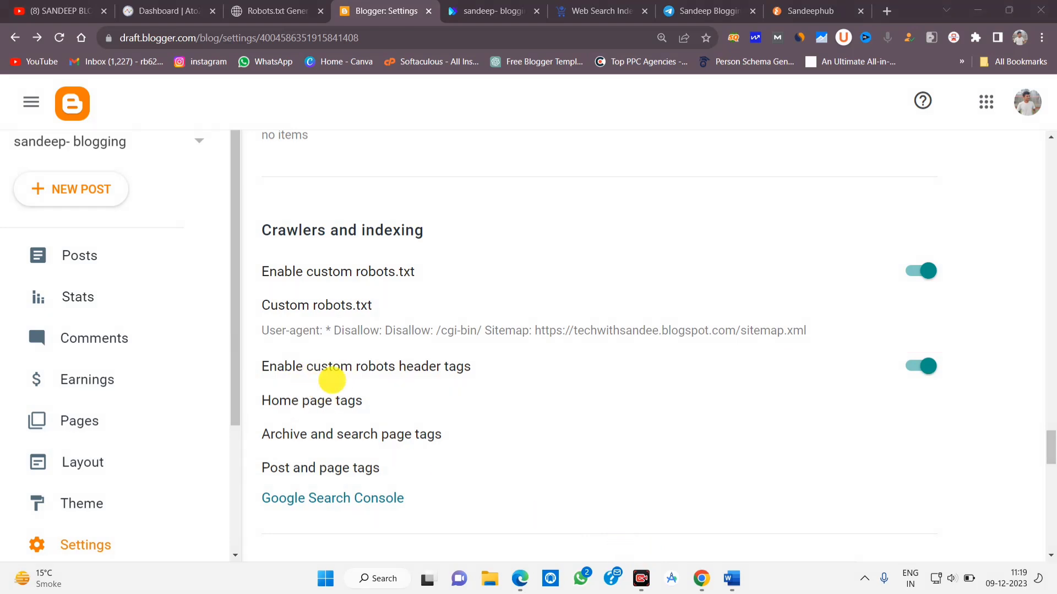
Review the home page's custom robot tags, checking the all and noodp options, and close them without changes.
{"action": "left_click", "coordinate": [314, 402]}
{"action": "left_click_drag", "start_coordinate": [381, 178], "coordinate": [466, 180]}
{"action": "left_click_drag", "start_coordinate": [390, 394], "coordinate": [418, 394]}
{"action": "left_click", "coordinate": [652, 501]}
Check noindex and noodp in the custom robot tags for archive and search pages, leaving the settings unchanged.
{"action": "left_click", "coordinate": [337, 428]}
{"action": "left_click_drag", "start_coordinate": [379, 138], "coordinate": [596, 138]}
{"action": "left_click_drag", "start_coordinate": [358, 222], "coordinate": [527, 224]}
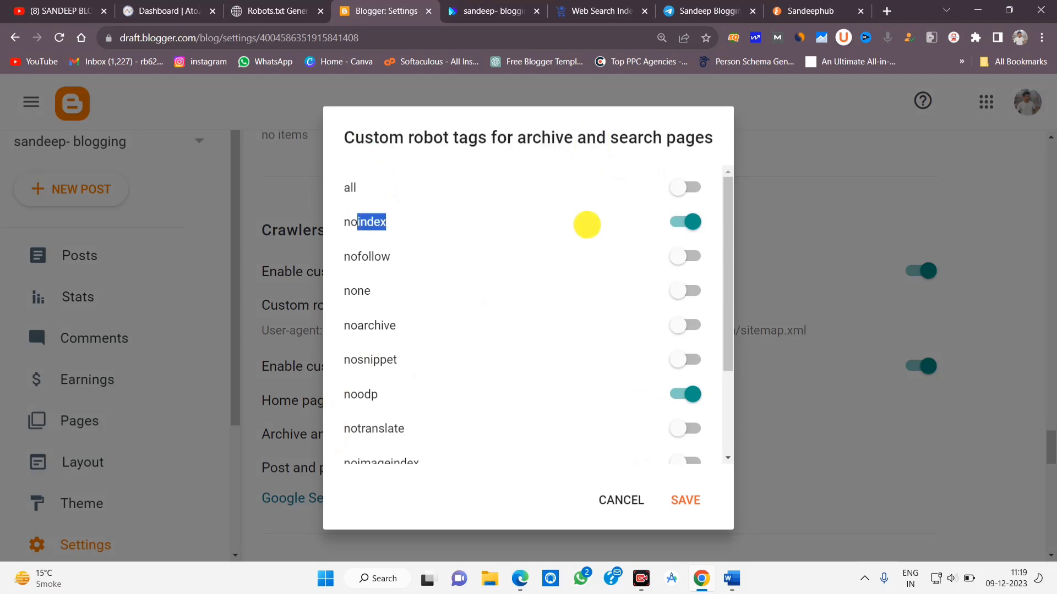
{"action": "left_click_drag", "start_coordinate": [366, 395], "coordinate": [590, 394]}
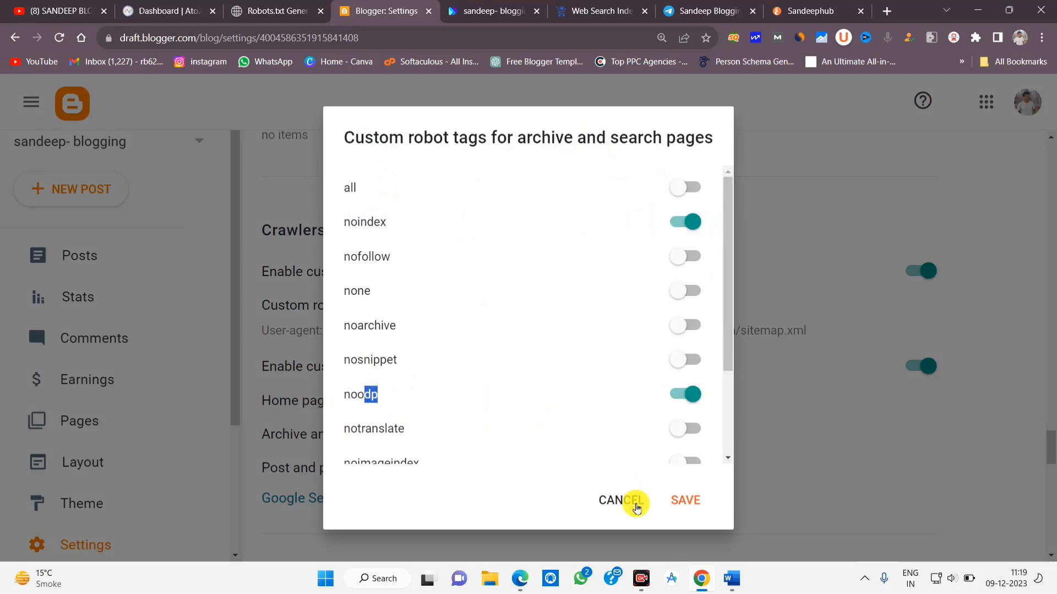
{"action": "left_click", "coordinate": [637, 502]}
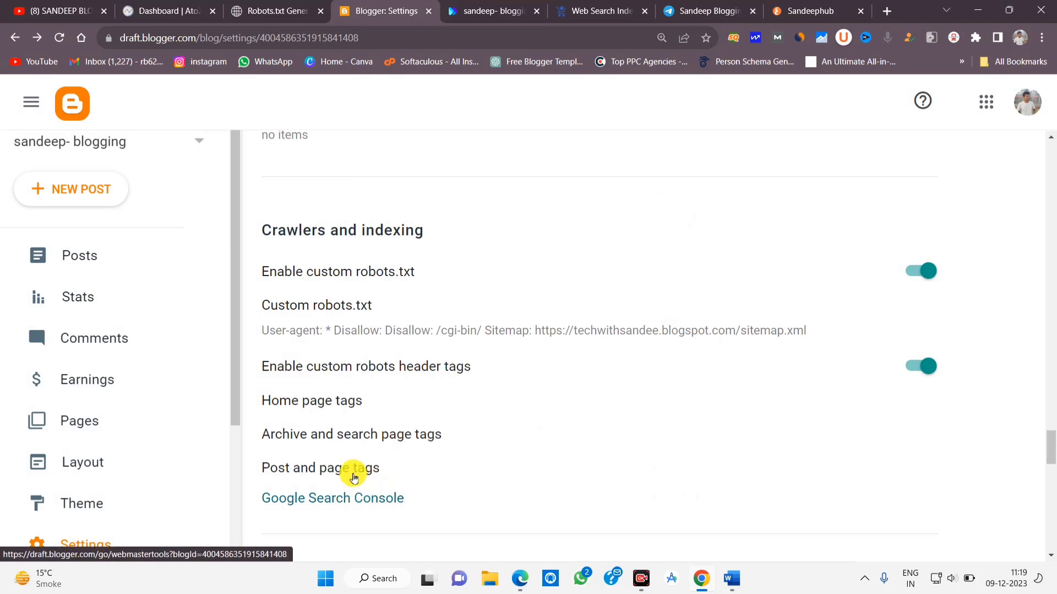
Check the all and noodp options in the custom robot tags for posts and pages, and close without saving.
{"action": "left_click", "coordinate": [353, 476]}
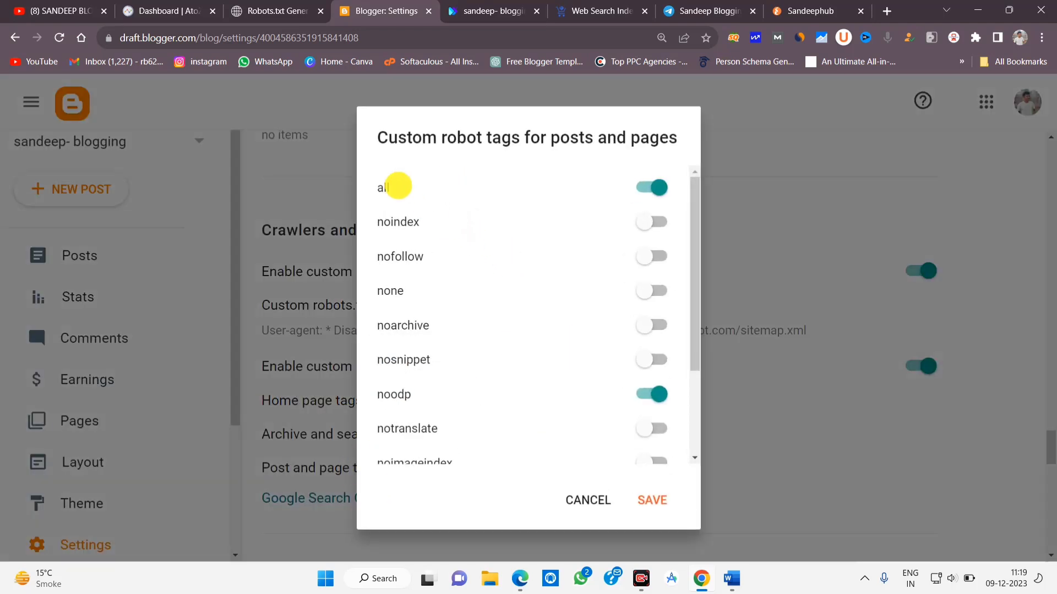
{"action": "left_click_drag", "start_coordinate": [373, 182], "coordinate": [436, 183]}
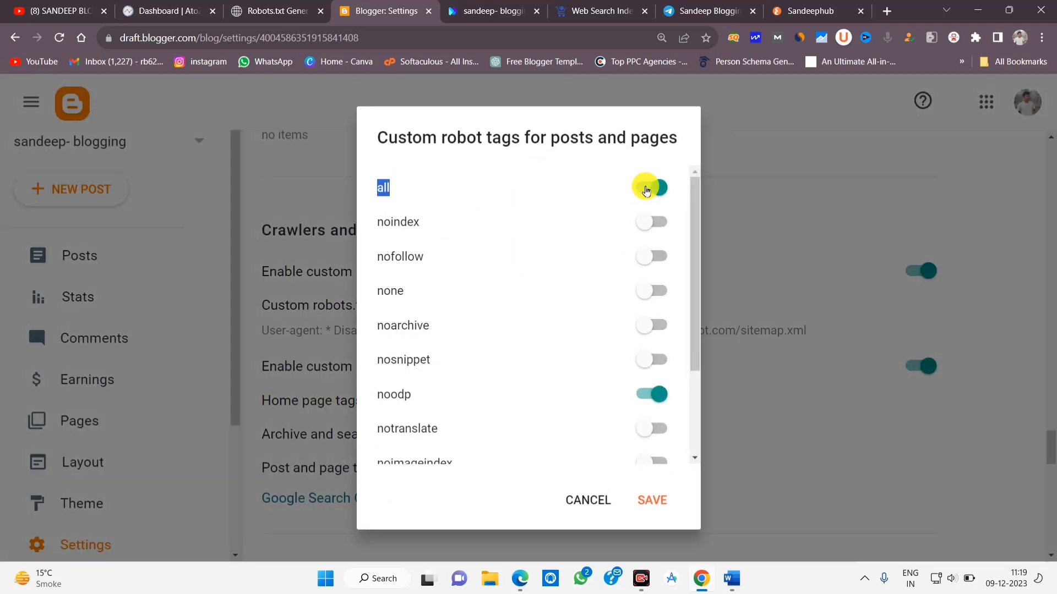
{"action": "left_click_drag", "start_coordinate": [397, 394], "coordinate": [432, 408]}
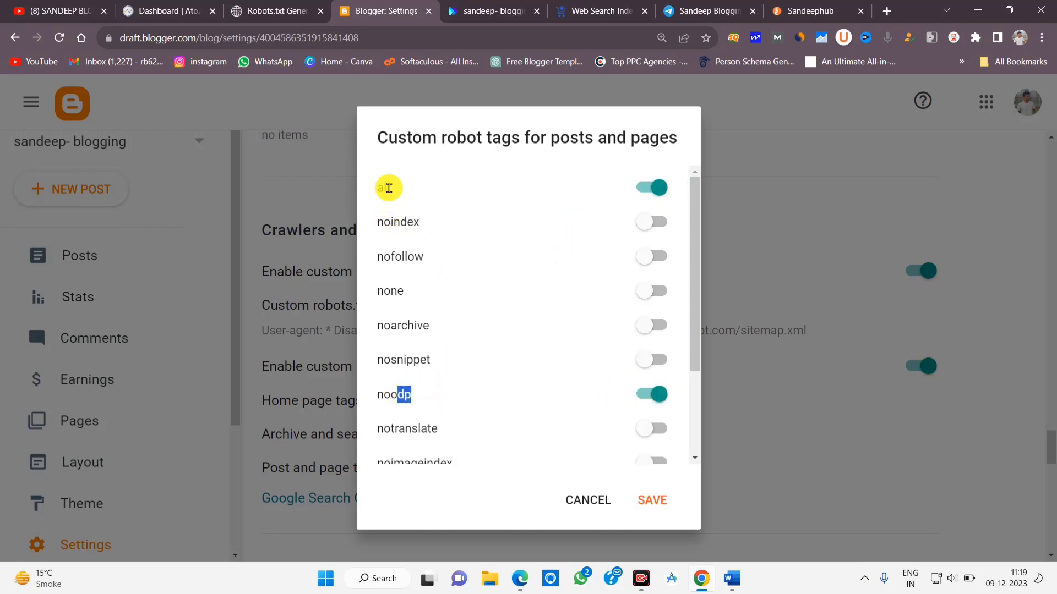
{"action": "left_click", "coordinate": [587, 500]}
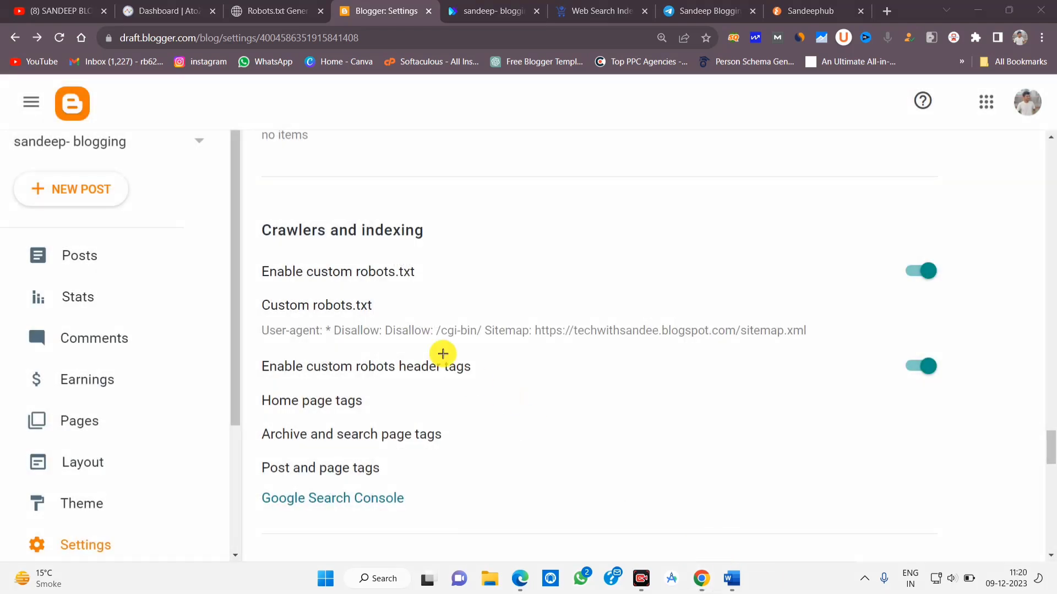
{"action": "left_click_drag", "start_coordinate": [251, 216], "coordinate": [334, 357]}
{"action": "mouse_move", "coordinate": [356, 401]}
{"action": "left_mouse_down"}
{"action": "mouse_move", "coordinate": [479, 502]}
{"action": "mouse_move", "coordinate": [964, 461]}
{"action": "left_mouse_up"}
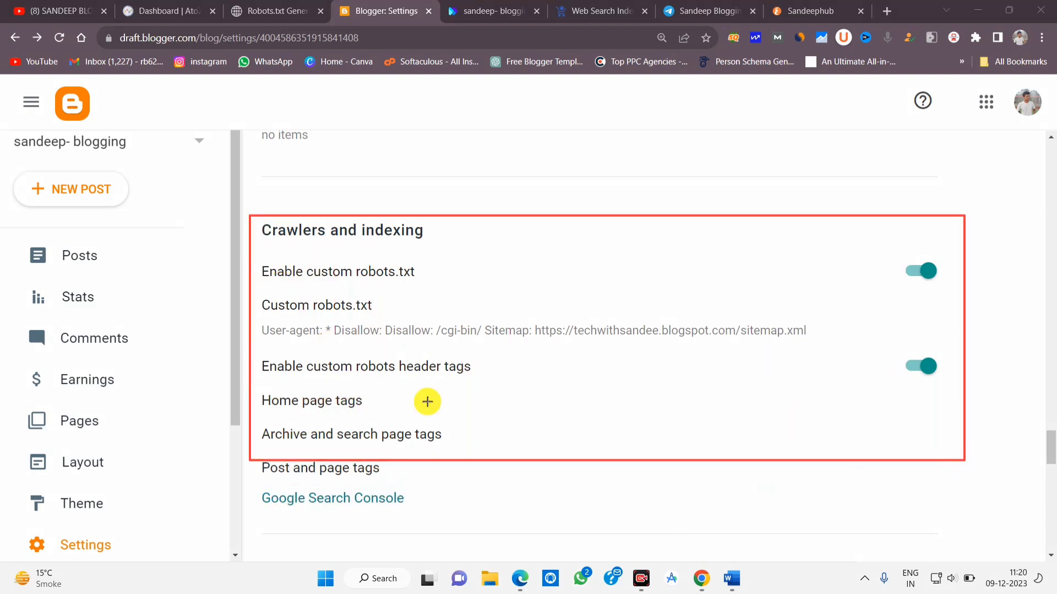
{"action": "left_click_drag", "start_coordinate": [355, 344], "coordinate": [829, 352]}
{"action": "left_click_drag", "start_coordinate": [302, 293], "coordinate": [435, 315]}
{"action": "left_click_drag", "start_coordinate": [250, 449], "coordinate": [439, 483]}
{"action": "mouse_move", "coordinate": [907, 236]}
{"action": "left_mouse_down"}
{"action": "mouse_move", "coordinate": [946, 323]}
{"action": "mouse_move", "coordinate": [952, 457]}
{"action": "left_mouse_up"}
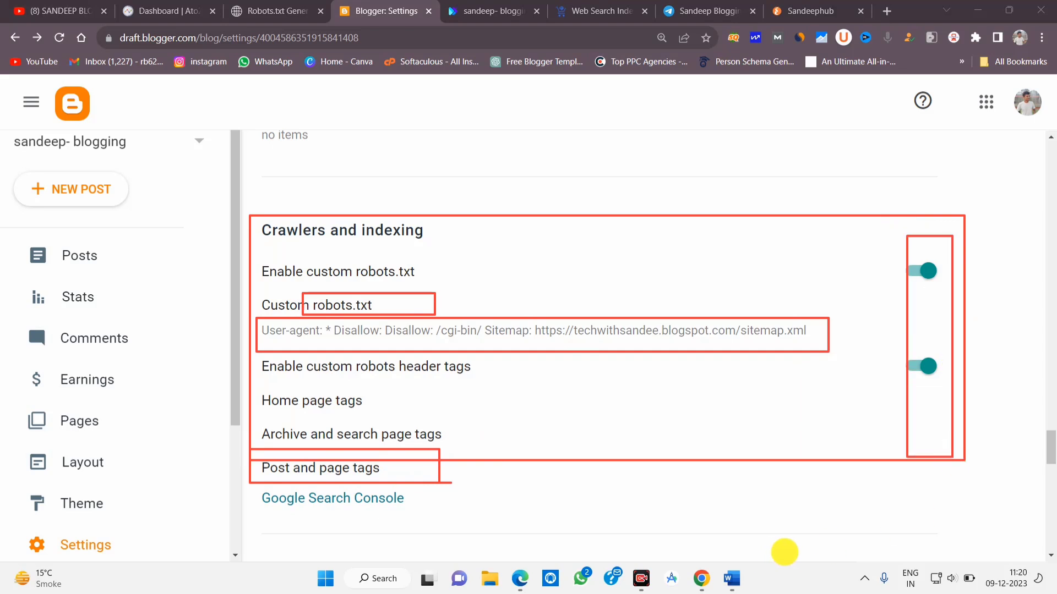
{"action": "key", "text": "Escape"}
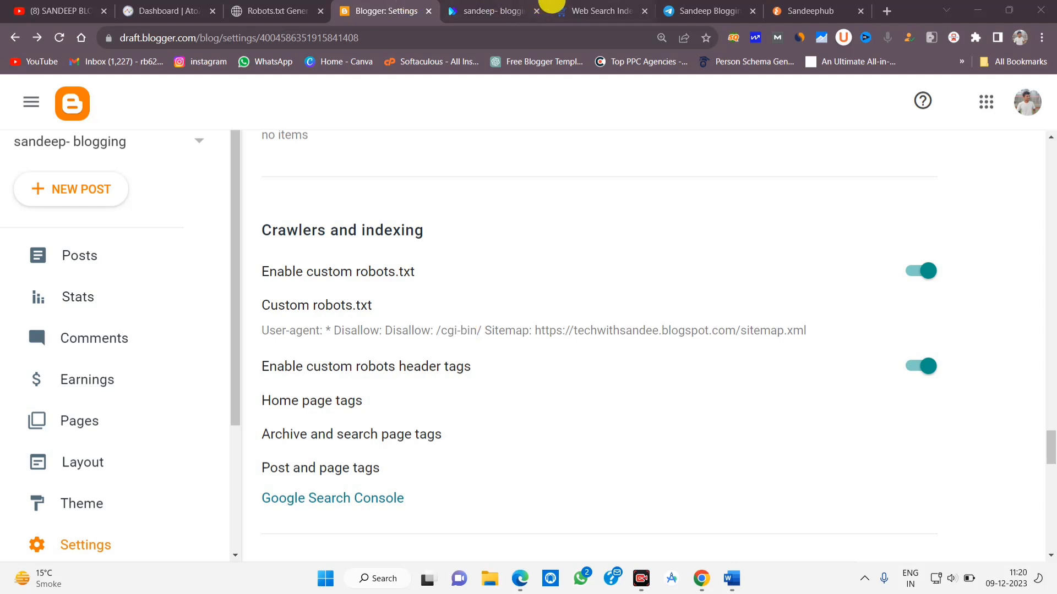
View Google Cloud's Web Search Indexing API page and the Telegram channel's post about the Google Indexing API video.
{"action": "left_click", "coordinate": [595, 11]}
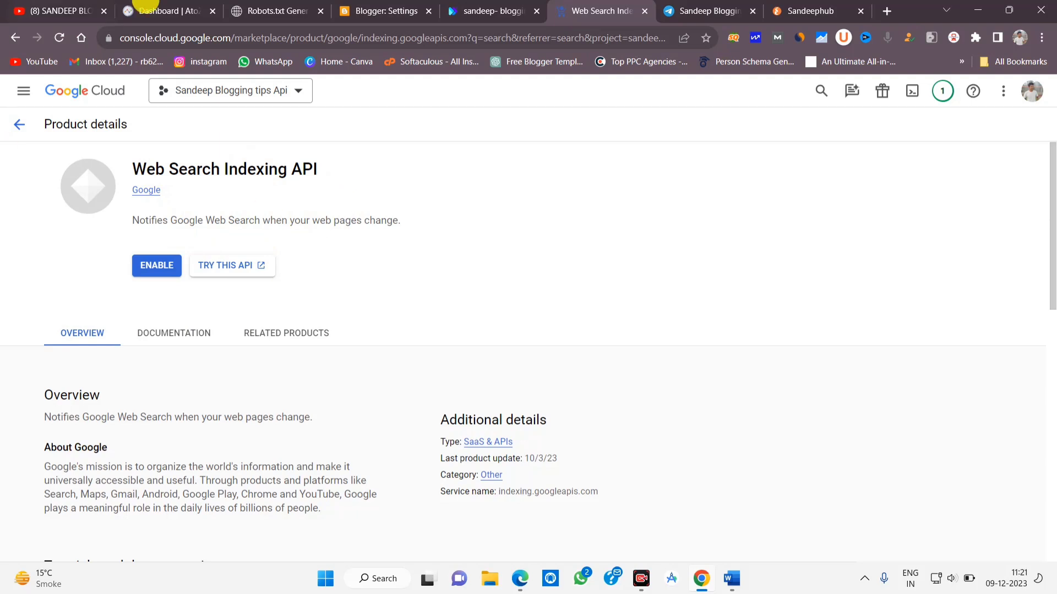
{"action": "left_click", "coordinate": [718, 9]}
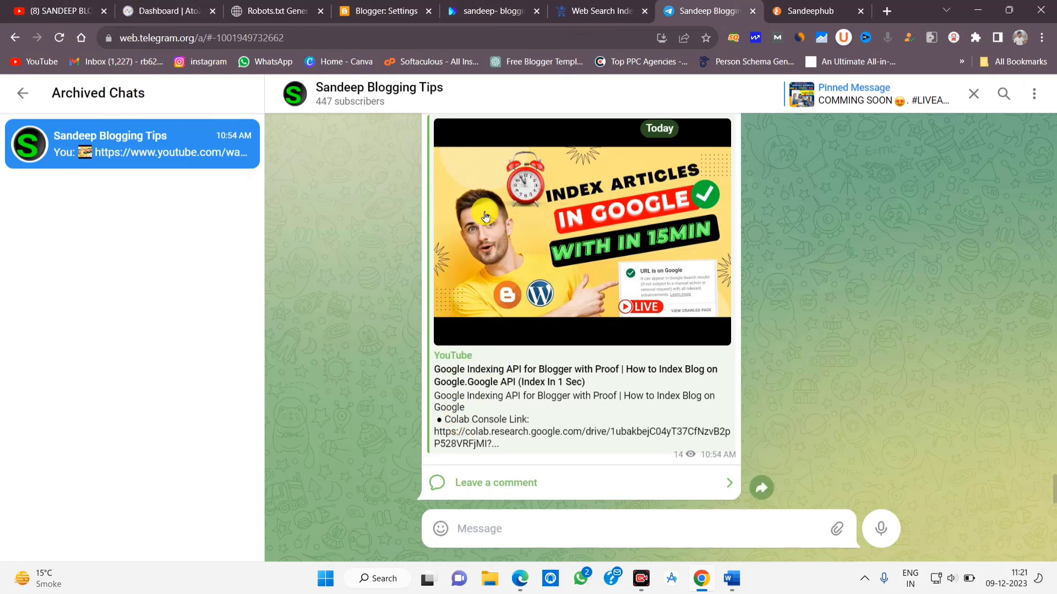
{"action": "scroll", "coordinate": [685, 434], "scroll_direction": "up", "scroll_amount": 4}
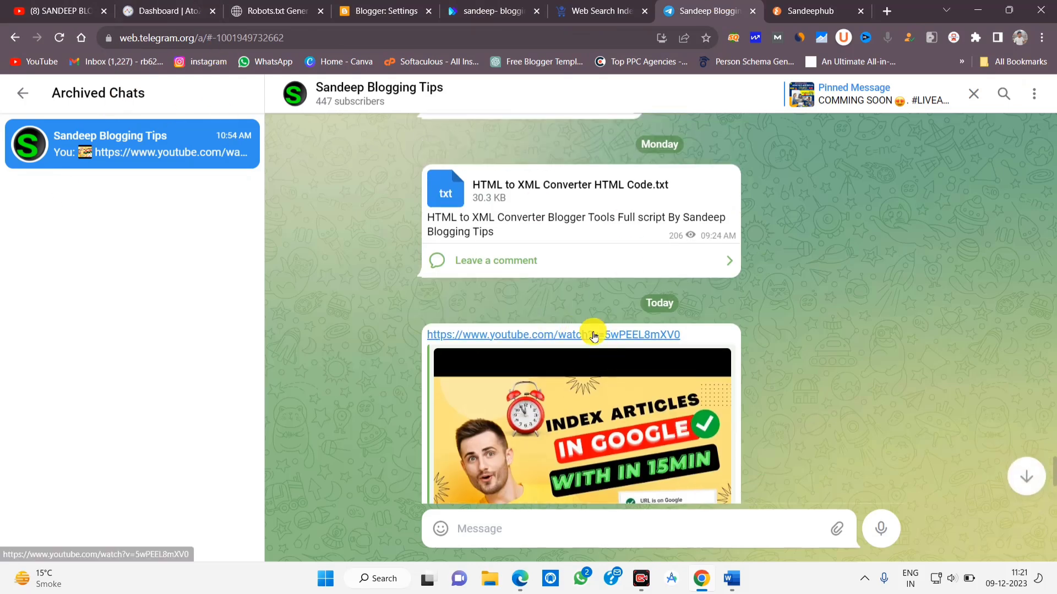
{"action": "scroll", "coordinate": [559, 264], "scroll_direction": "down", "scroll_amount": 4}
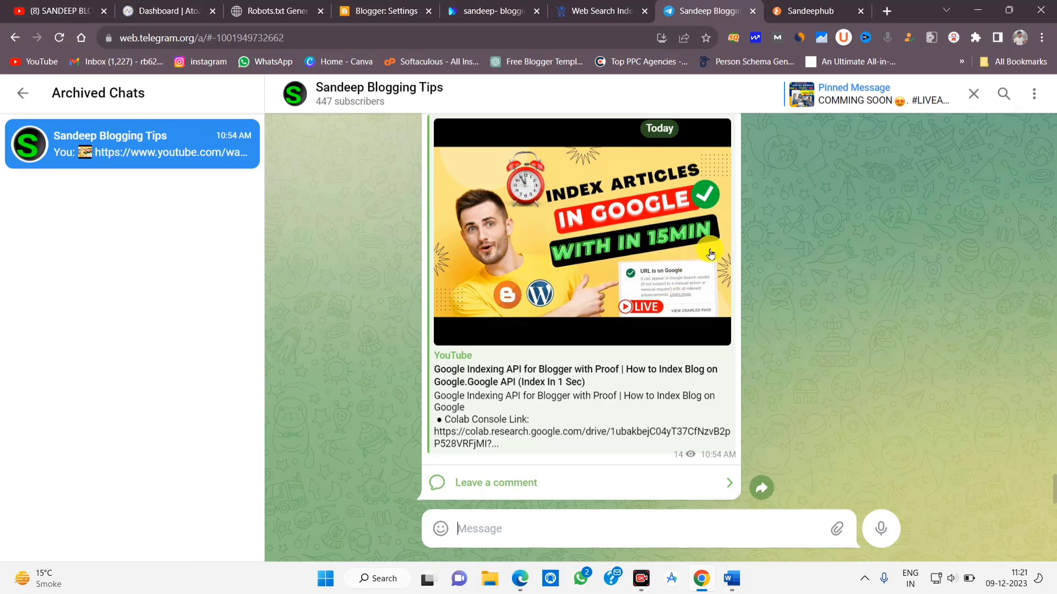
{"action": "scroll", "coordinate": [663, 256], "scroll_direction": "up", "scroll_amount": 3}
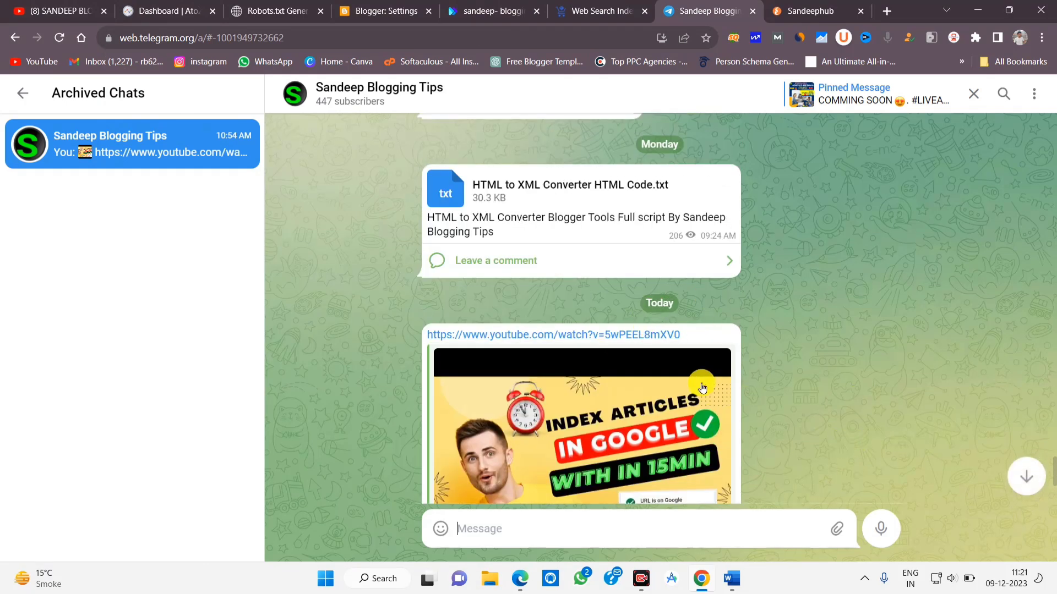
{"action": "scroll", "coordinate": [714, 382], "scroll_direction": "down", "scroll_amount": 4}
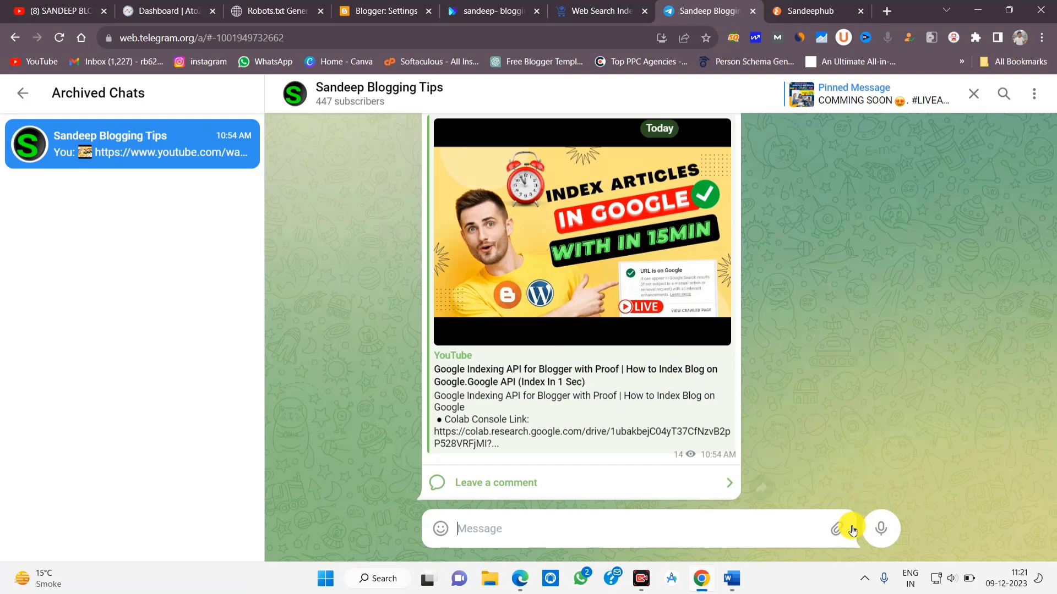
{"action": "key", "text": "super+shift+s"}
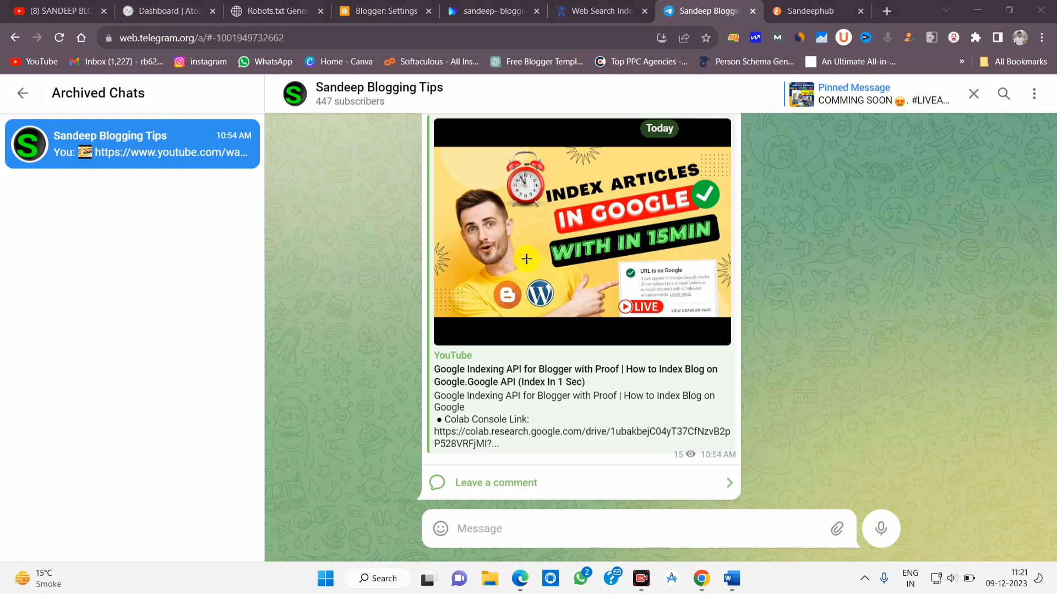
{"action": "mouse_move", "coordinate": [449, 233]}
{"action": "left_mouse_down"}
{"action": "mouse_move", "coordinate": [695, 468]}
{"action": "mouse_move", "coordinate": [754, 486]}
{"action": "left_mouse_up"}
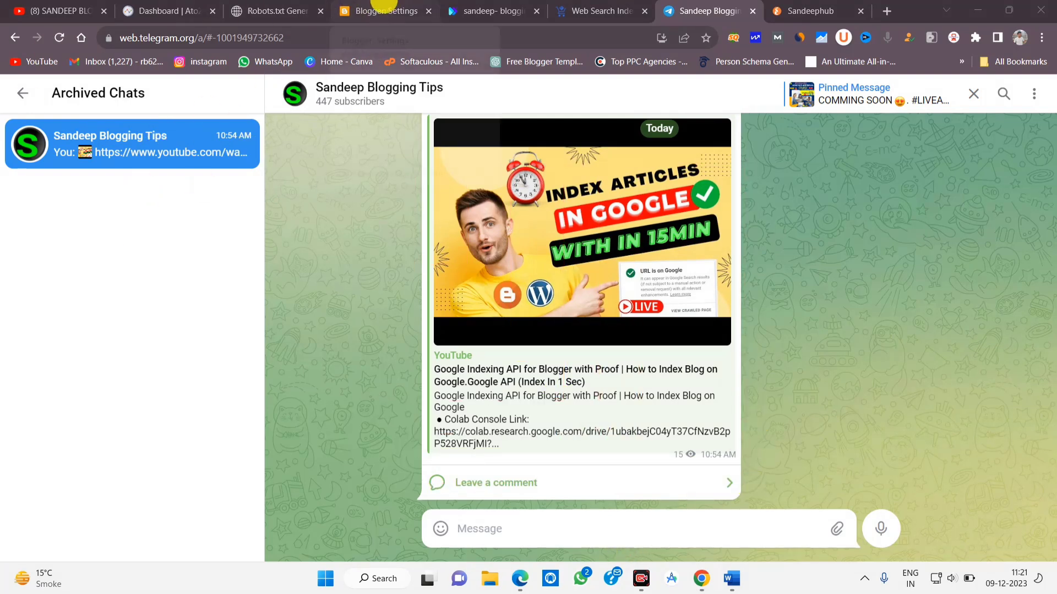
Return to the blog's home page from the Blogger settings and copy its web address.
{"action": "left_click", "coordinate": [385, 11]}
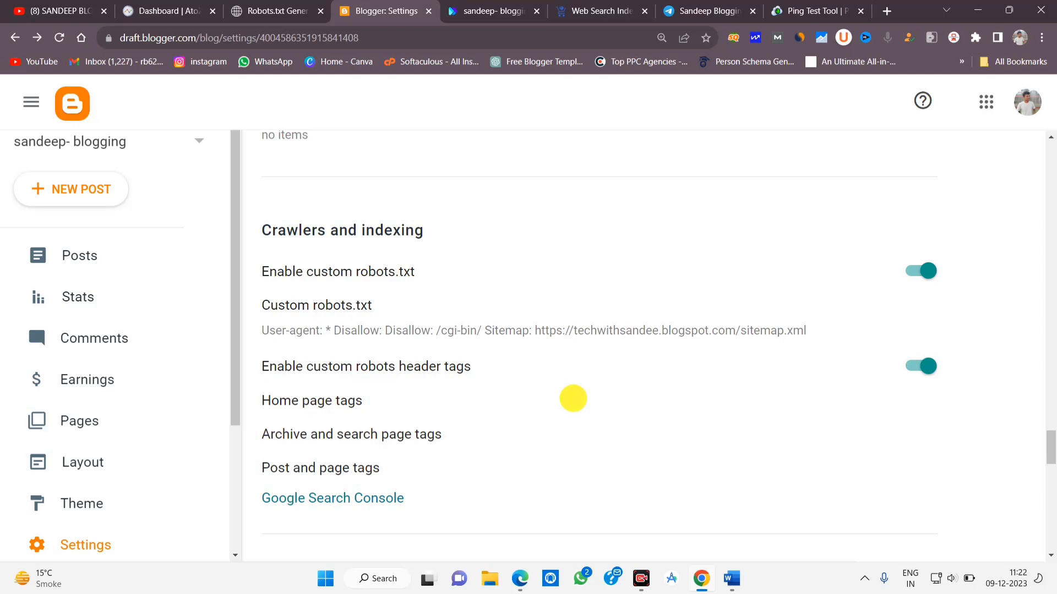
{"action": "left_click", "coordinate": [517, 10]}
{"action": "left_click", "coordinate": [219, 39]}
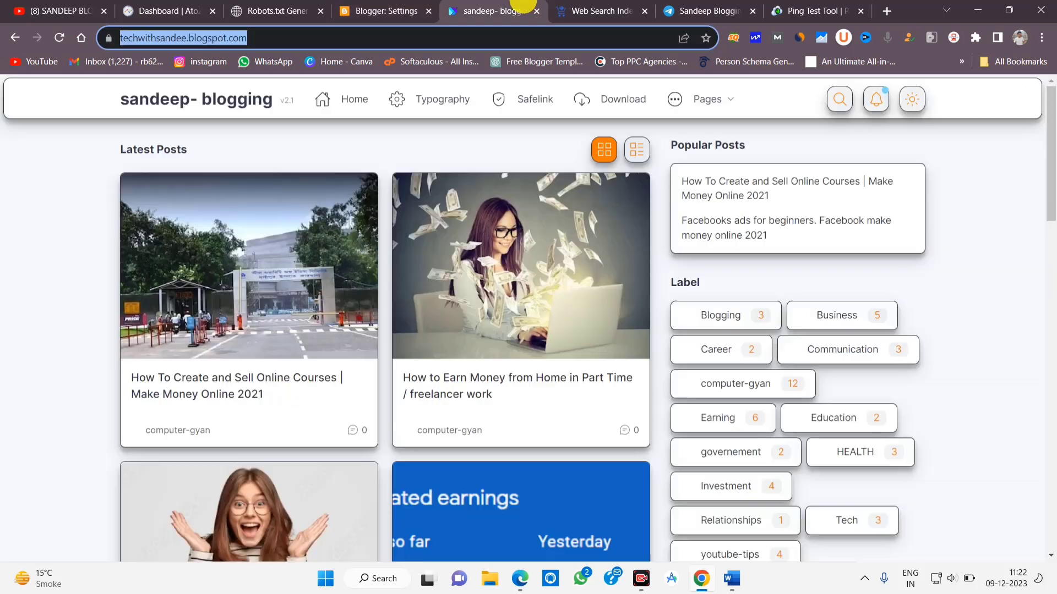
{"action": "right_click", "coordinate": [214, 35]}
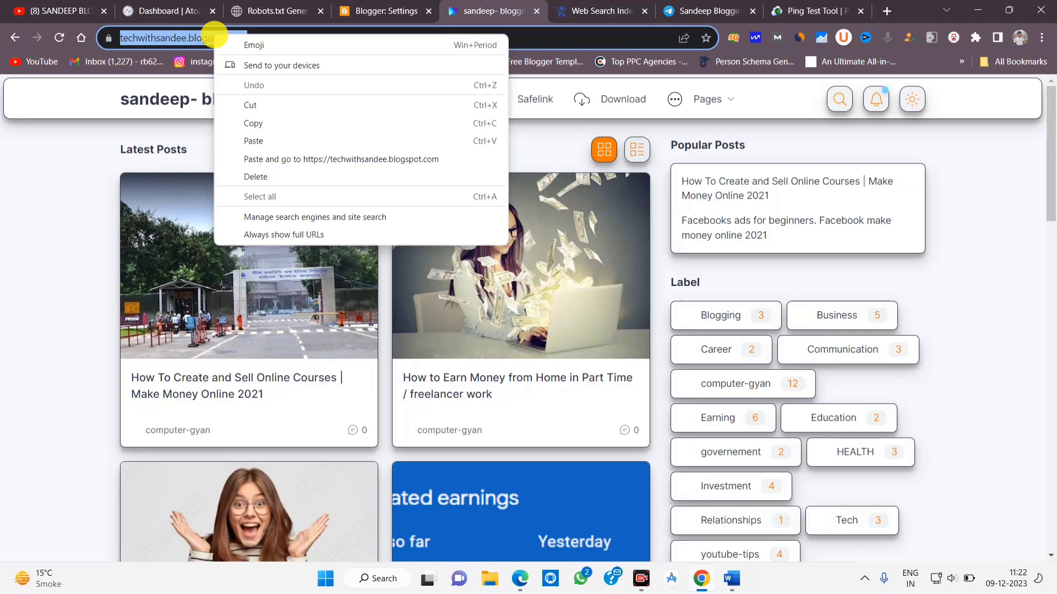
{"action": "left_click", "coordinate": [264, 123]}
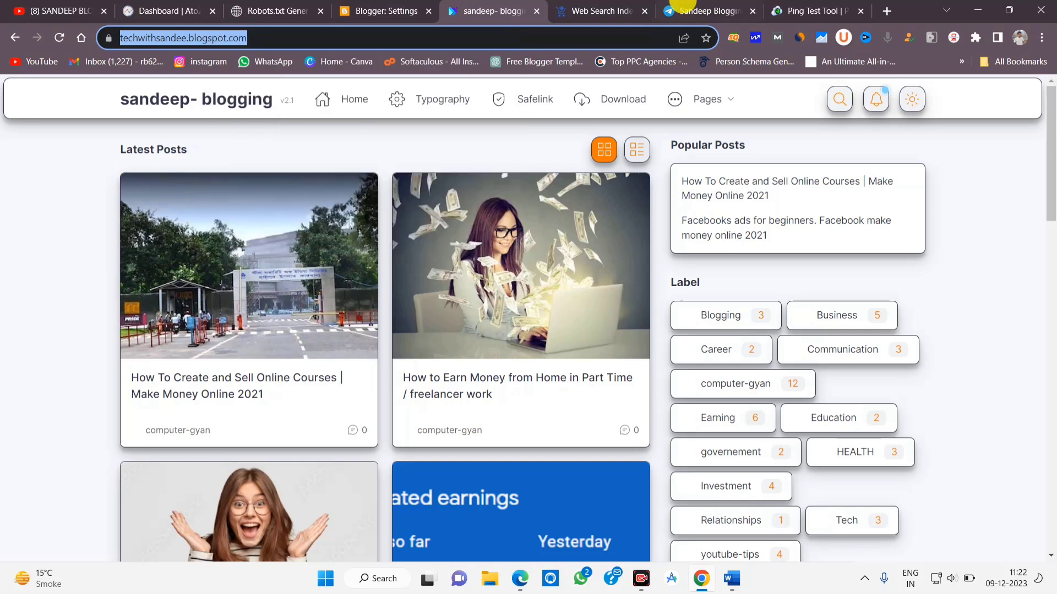
{"action": "left_click", "coordinate": [788, 10]}
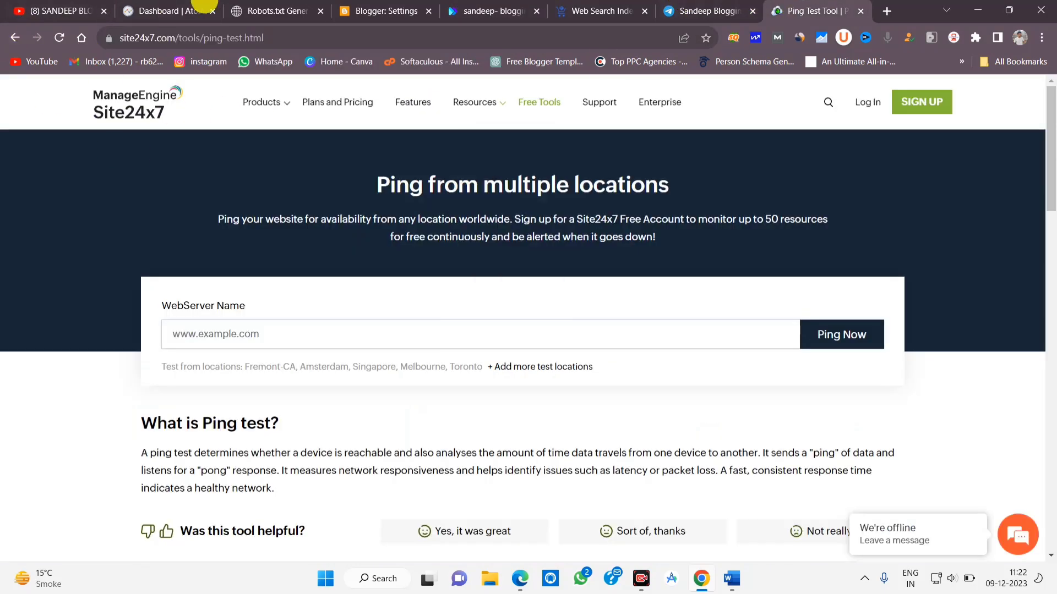
{"action": "left_click", "coordinate": [886, 11]}
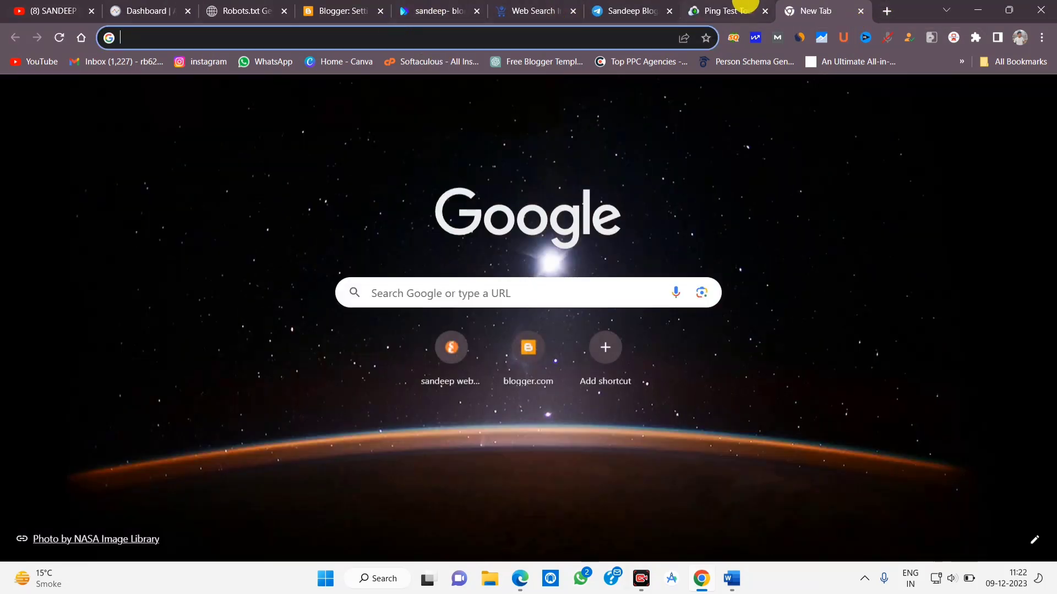
{"action": "left_click", "coordinate": [735, 10]}
{"action": "mouse_move", "coordinate": [265, 104]}
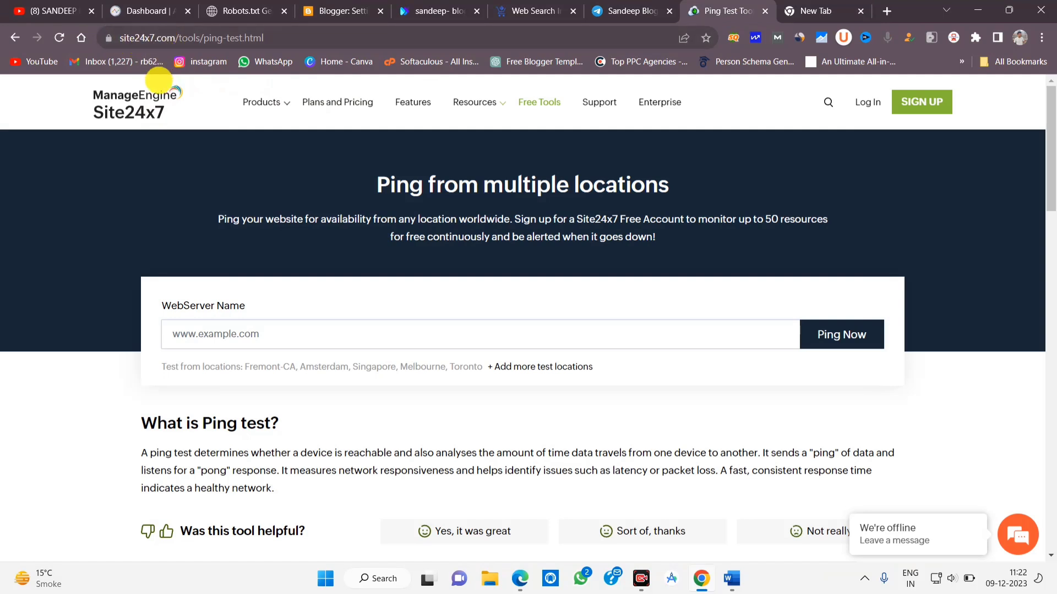
{"action": "right_click", "coordinate": [216, 328]}
{"action": "left_click", "coordinate": [253, 200]}
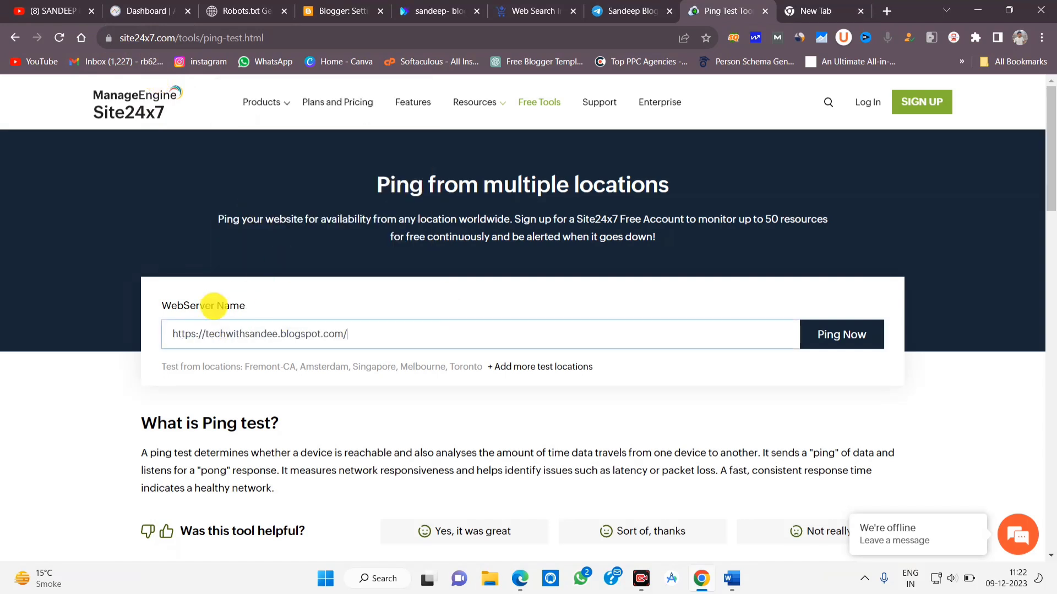
{"action": "left_click", "coordinate": [868, 332]}
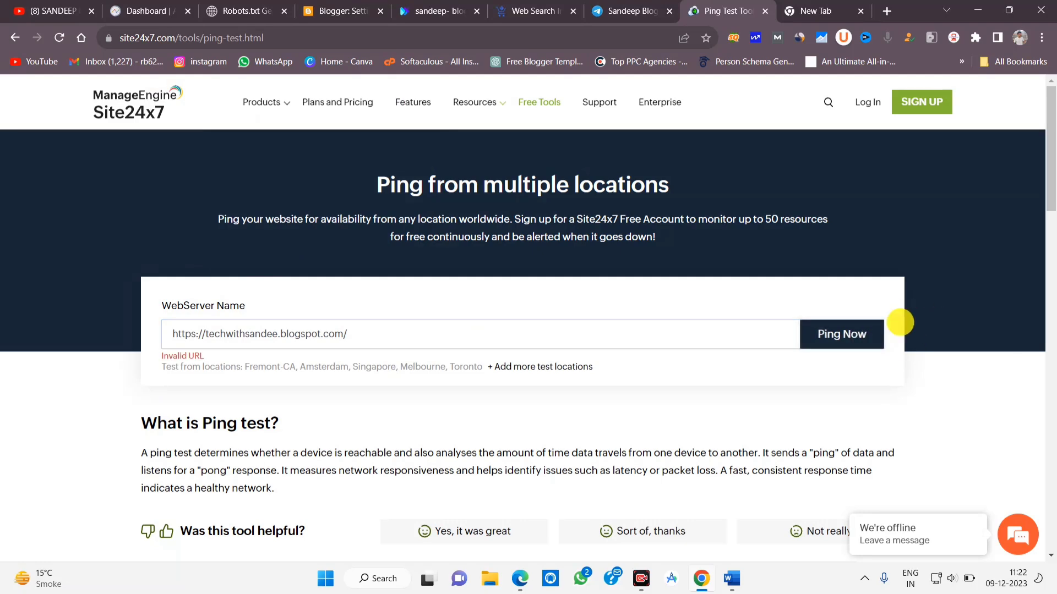
{"action": "scroll", "coordinate": [905, 331], "scroll_direction": "down", "scroll_amount": 5}
{"action": "scroll", "coordinate": [906, 331], "scroll_direction": "up", "scroll_amount": 5}
{"action": "left_click_drag", "start_coordinate": [176, 358], "coordinate": [5, 321]}
{"action": "left_click", "coordinate": [205, 329]}
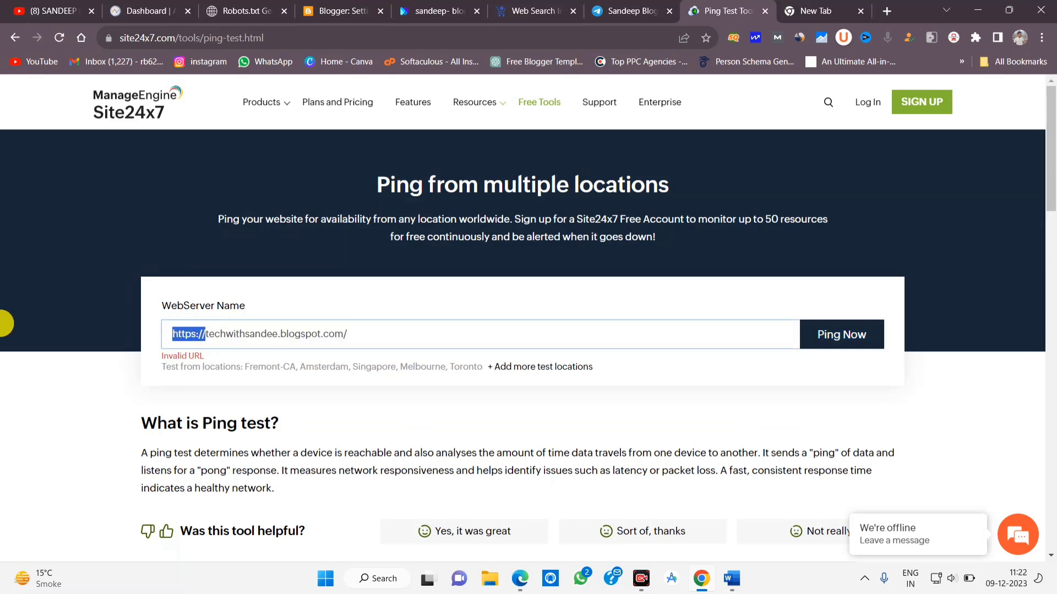
{"action": "key", "text": "BackSpace"}
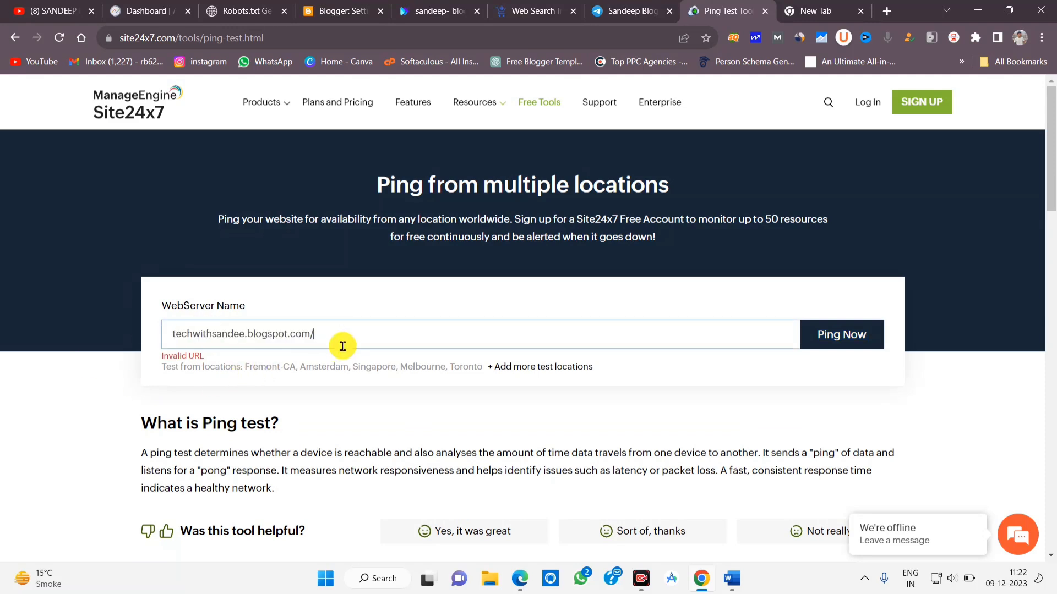
{"action": "left_click", "coordinate": [840, 342]}
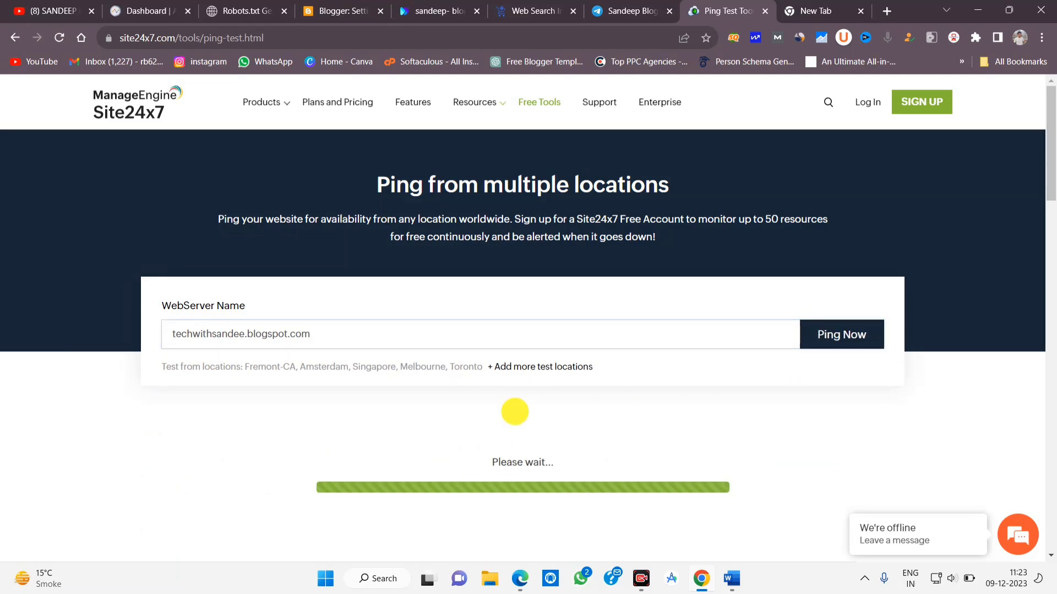
Examine the ping results table, marking the locations, IP, response time, RTT and package loss columns, and clear the markings.
{"action": "scroll", "coordinate": [517, 410], "scroll_direction": "down", "scroll_amount": 4}
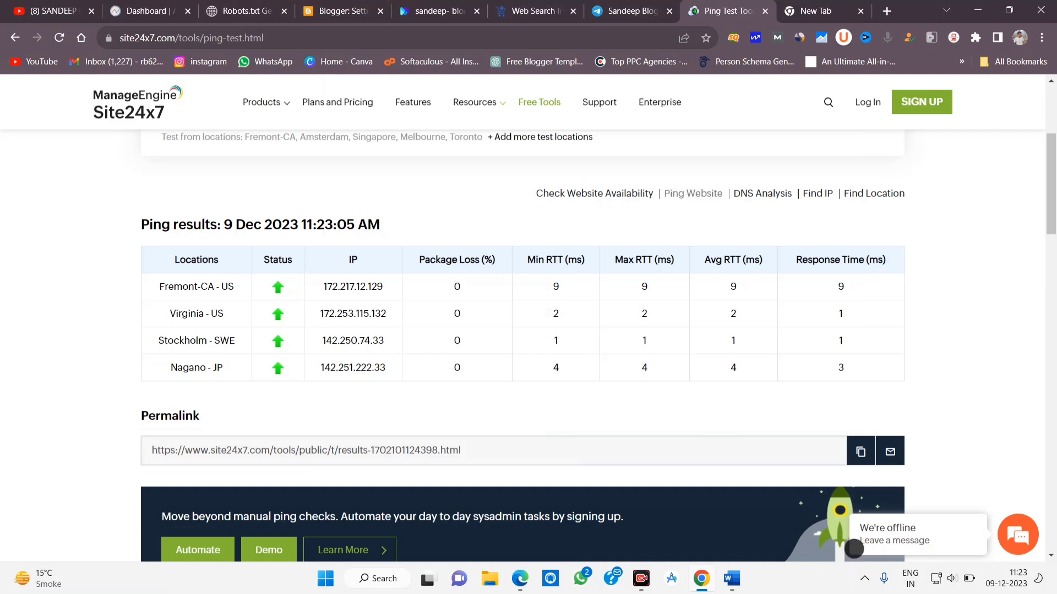
{"action": "left_click_drag", "start_coordinate": [137, 243], "coordinate": [921, 385]}
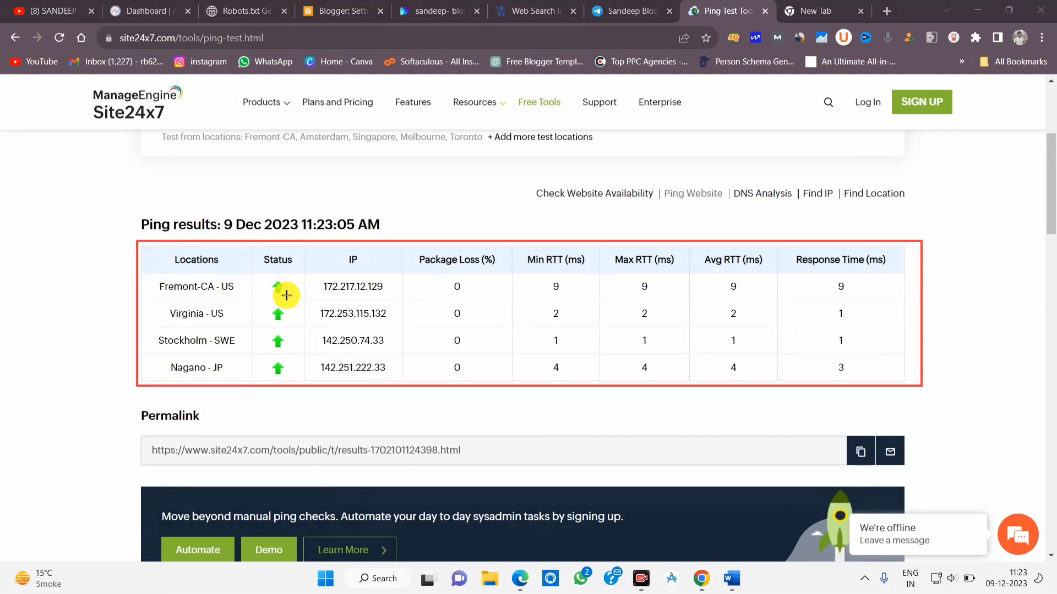
{"action": "left_click_drag", "start_coordinate": [153, 278], "coordinate": [222, 293]}
{"action": "mouse_move", "coordinate": [158, 261]}
{"action": "left_mouse_down"}
{"action": "mouse_move", "coordinate": [229, 394]}
{"action": "mouse_move", "coordinate": [240, 396]}
{"action": "left_mouse_up"}
{"action": "left_click_drag", "start_coordinate": [313, 269], "coordinate": [319, 275]}
{"action": "left_click_drag", "start_coordinate": [342, 310], "coordinate": [416, 384]}
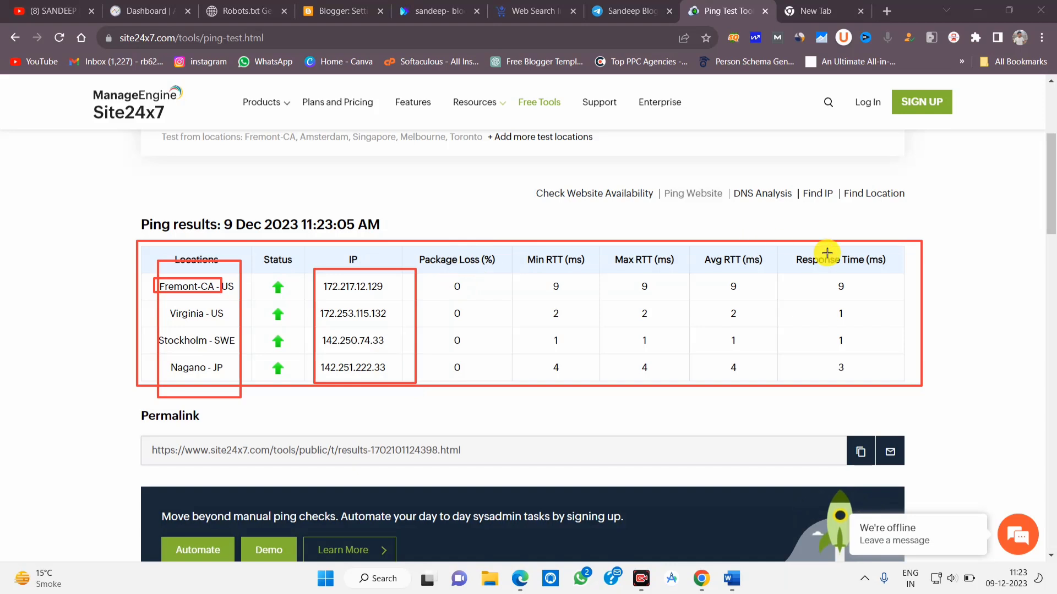
{"action": "left_click_drag", "start_coordinate": [812, 248], "coordinate": [877, 382]}
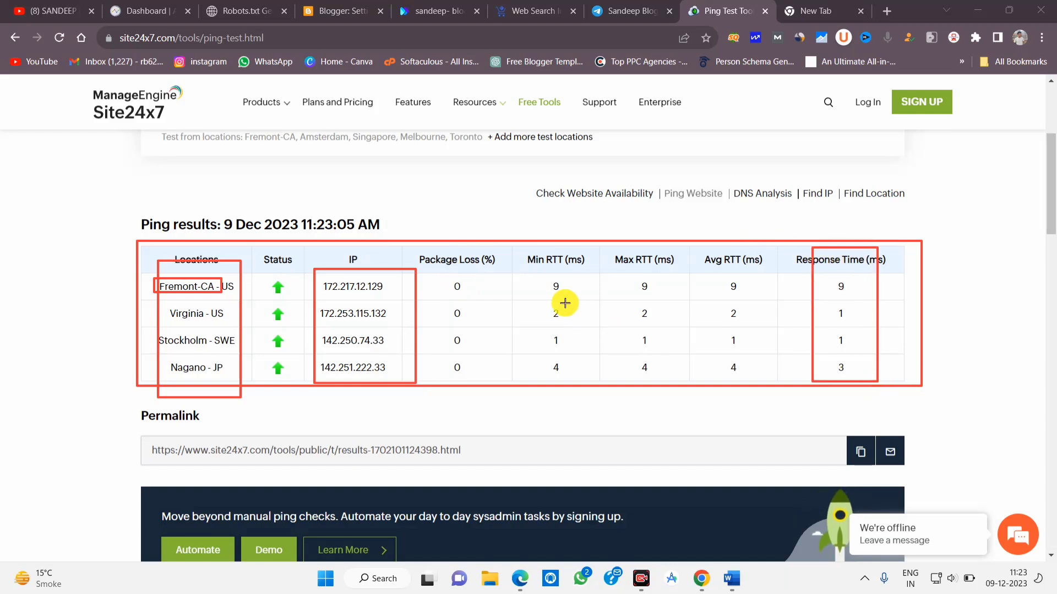
{"action": "left_click_drag", "start_coordinate": [531, 248], "coordinate": [776, 370]}
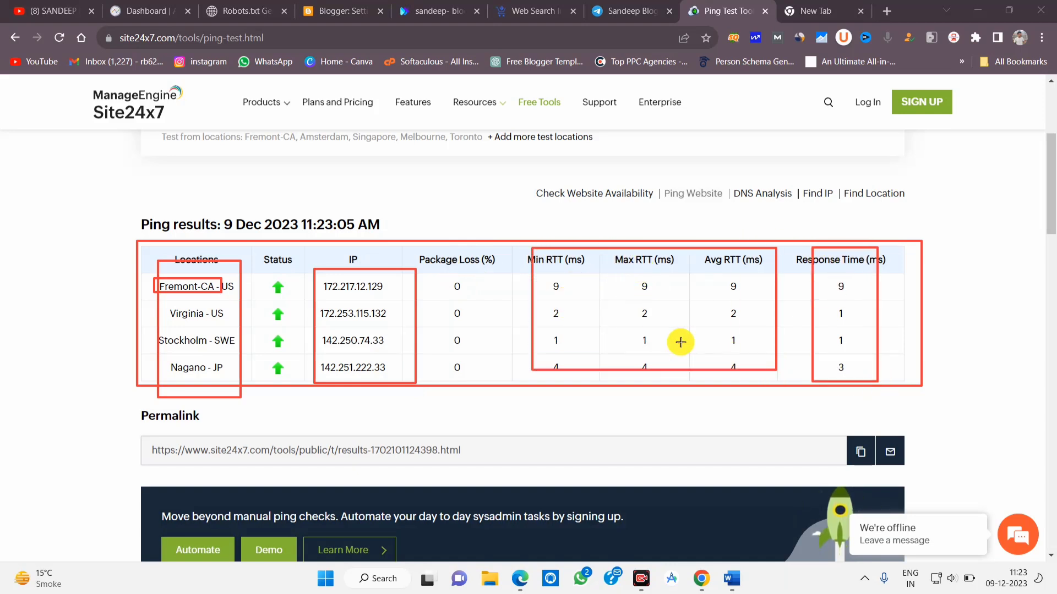
{"action": "left_click_drag", "start_coordinate": [406, 252], "coordinate": [592, 353]}
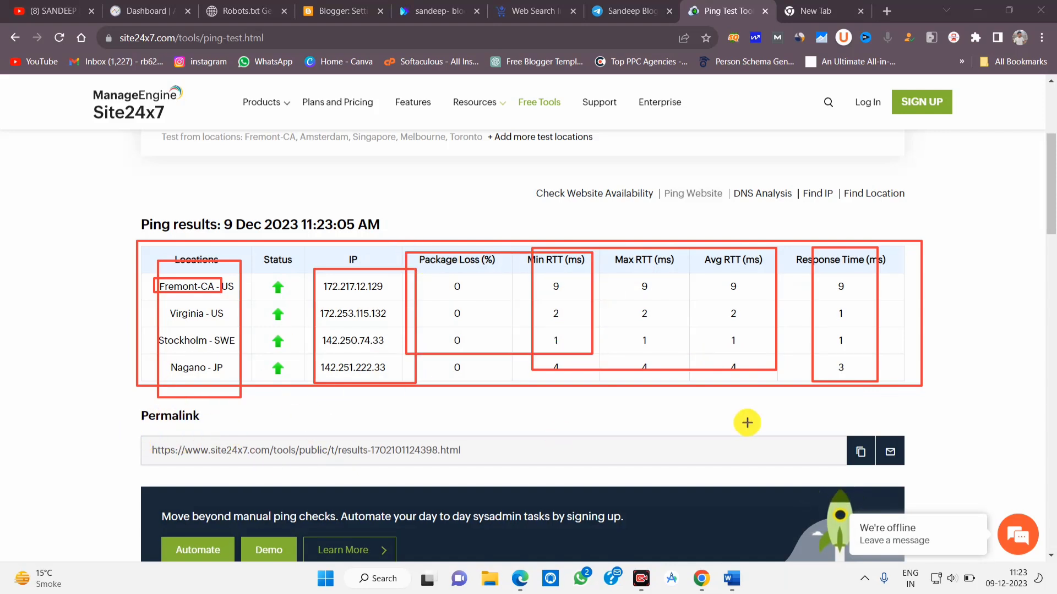
{"action": "key", "text": "Escape"}
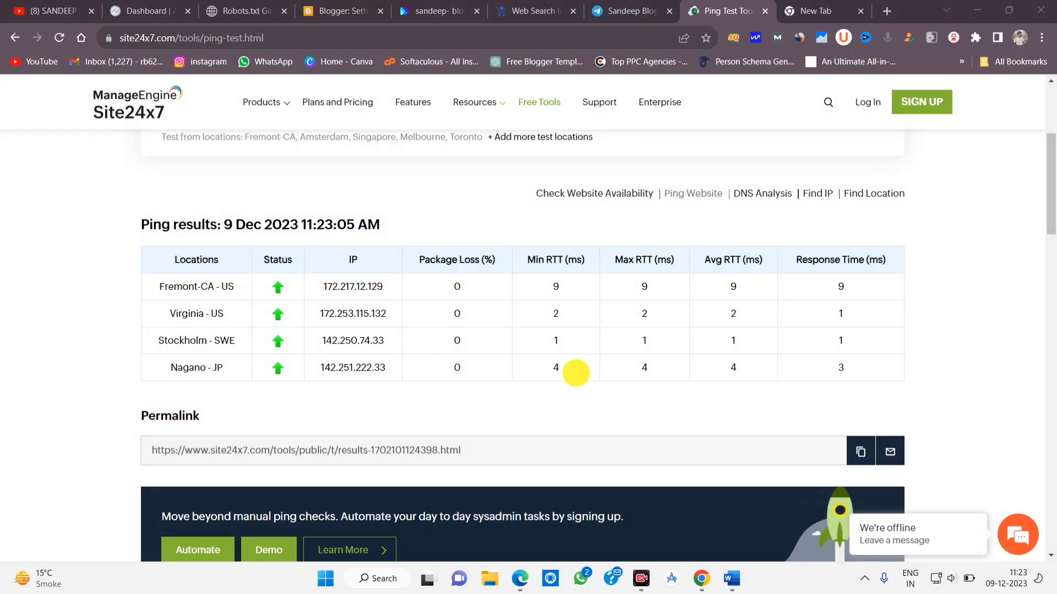
Look over the results permalink and the Last 10 Domains Analysed list below the ping results.
{"action": "scroll", "coordinate": [979, 341], "scroll_direction": "down", "scroll_amount": 4}
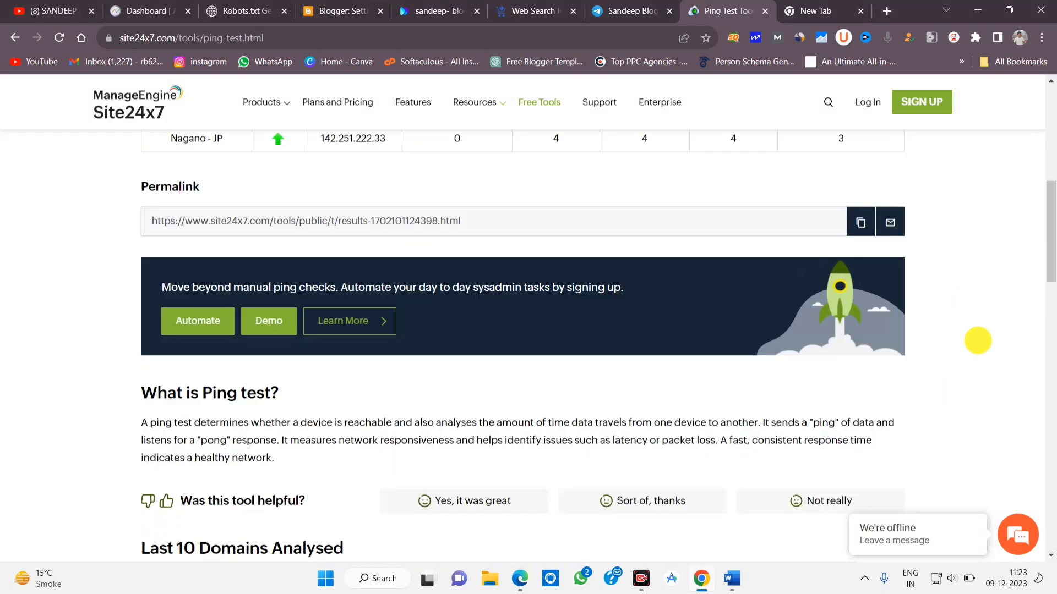
{"action": "scroll", "coordinate": [979, 341], "scroll_direction": "down", "scroll_amount": 5}
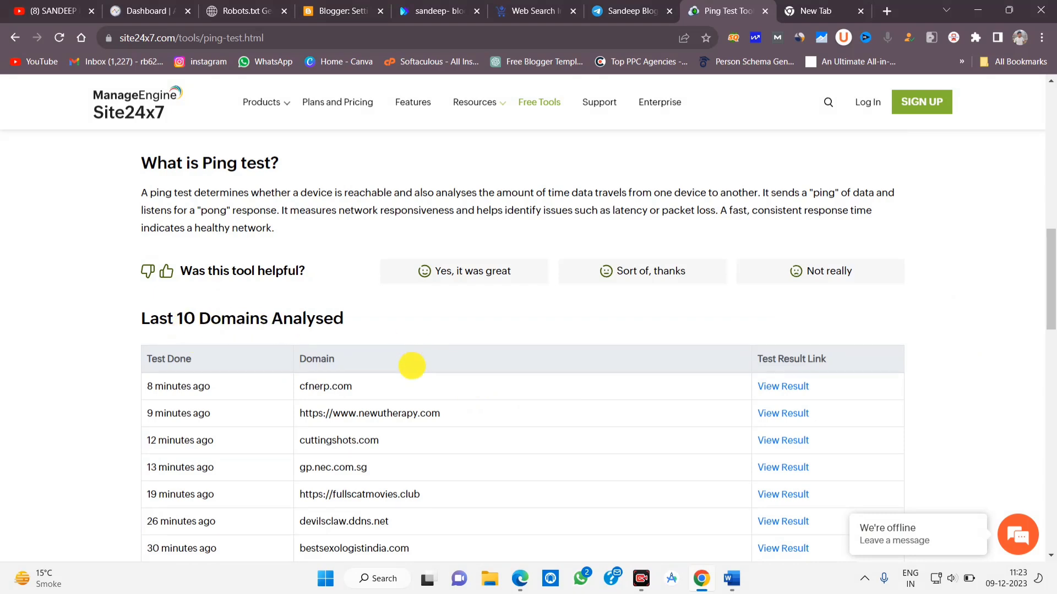
{"action": "scroll", "coordinate": [419, 352], "scroll_direction": "up", "scroll_amount": 12}
{"action": "scroll", "coordinate": [341, 324], "scroll_direction": "down", "scroll_amount": 4}
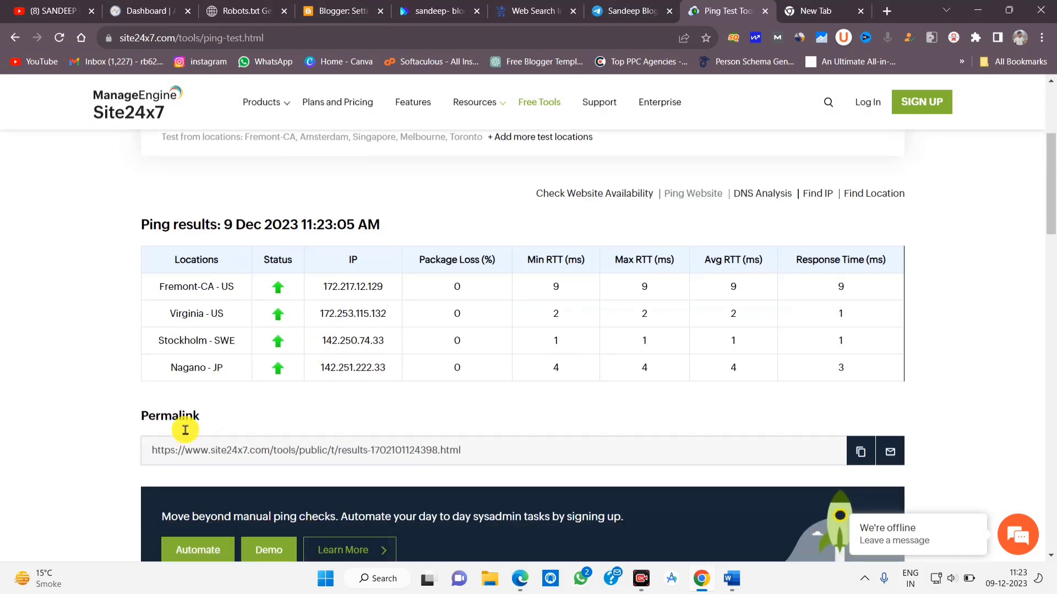
{"action": "left_click_drag", "start_coordinate": [502, 449], "coordinate": [154, 449]}
{"action": "scroll", "coordinate": [406, 431], "scroll_direction": "down", "scroll_amount": 5}
{"action": "scroll", "coordinate": [535, 373], "scroll_direction": "up", "scroll_amount": 9}
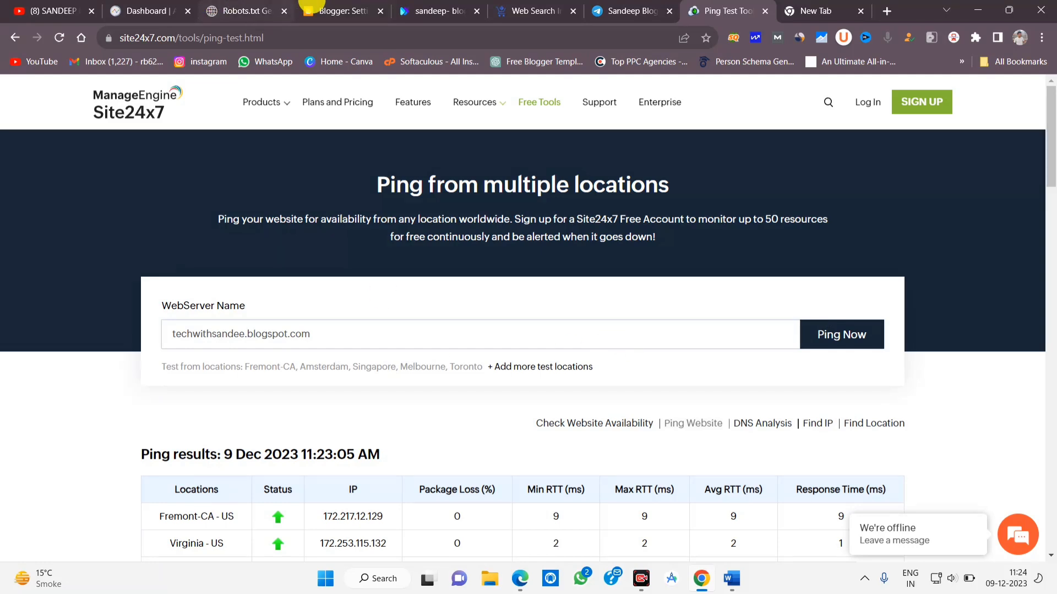
Copy the link address of the post "How To Create and Sell Online Courses | Make Money Online 2021" from the blog's home page.
{"action": "left_click", "coordinate": [344, 11]}
{"action": "left_click", "coordinate": [434, 11]}
{"action": "right_click", "coordinate": [239, 358]}
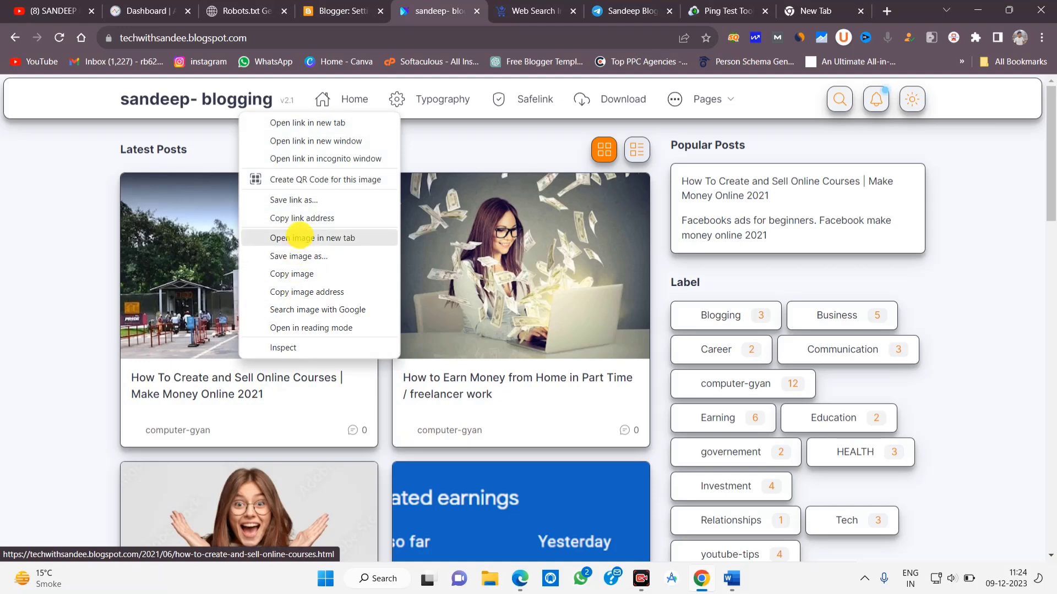
{"action": "left_click", "coordinate": [308, 218]}
{"action": "left_click", "coordinate": [725, 11]}
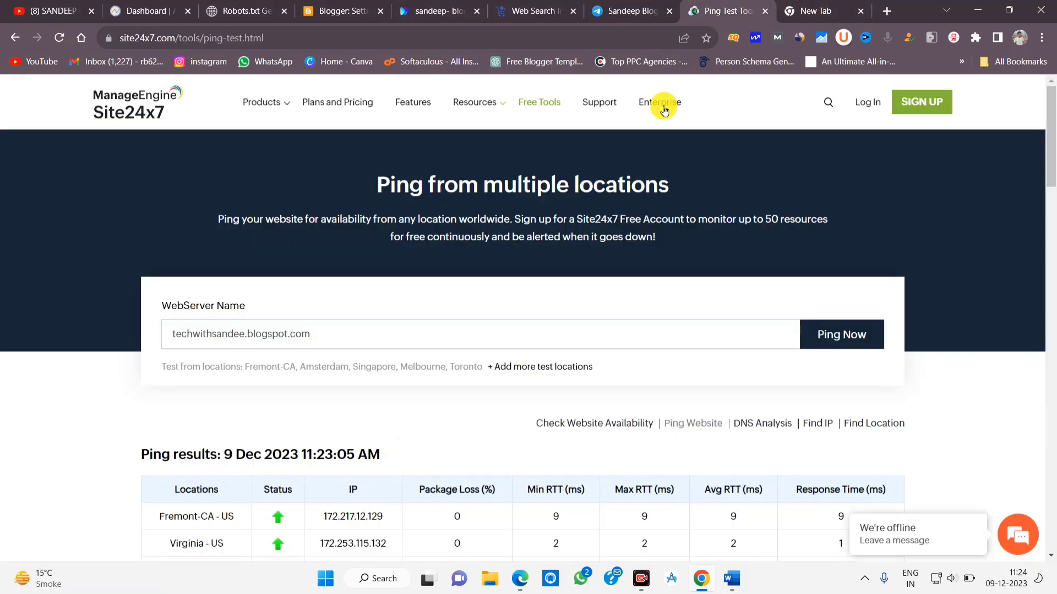
Replace the web server name with the copied post address and try to ping it from multiple locations.
{"action": "left_click_drag", "start_coordinate": [377, 334], "coordinate": [167, 332]}
{"action": "right_click", "coordinate": [207, 330]}
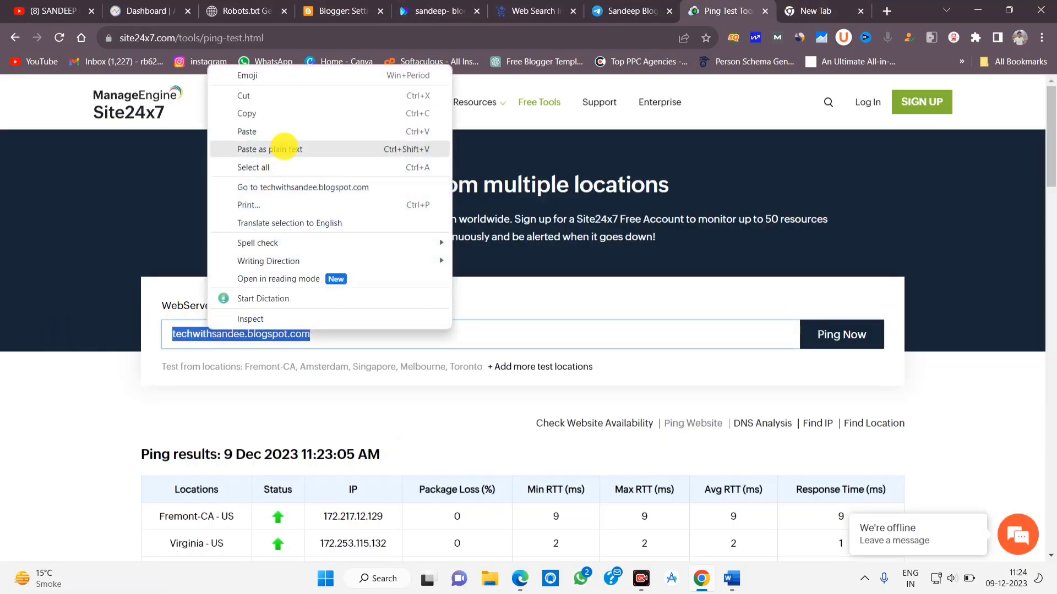
{"action": "left_click", "coordinate": [279, 146]}
{"action": "left_click", "coordinate": [834, 349]}
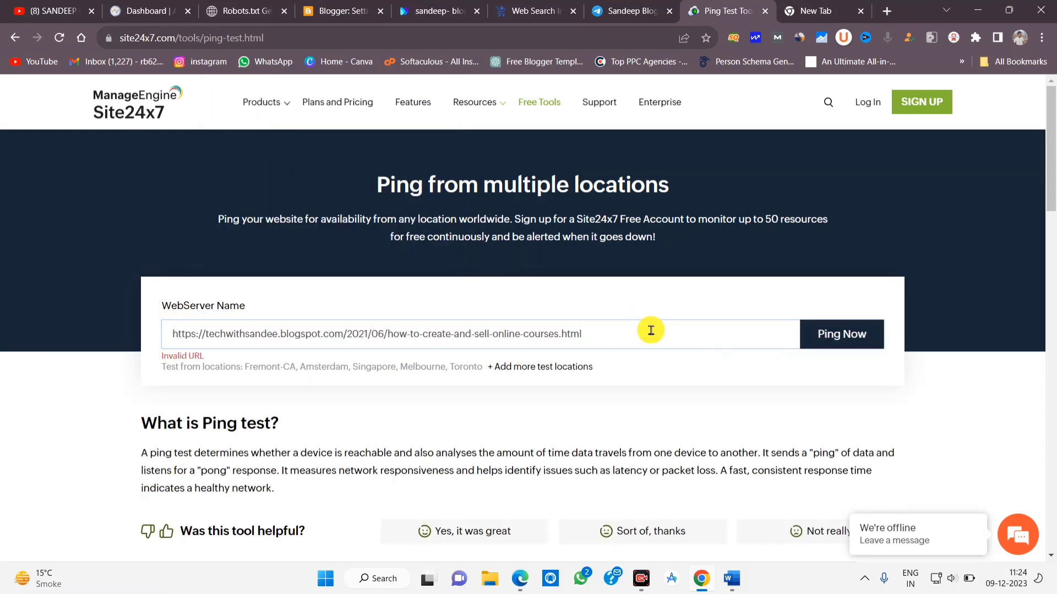
{"action": "left_click_drag", "start_coordinate": [204, 334], "coordinate": [160, 336]}
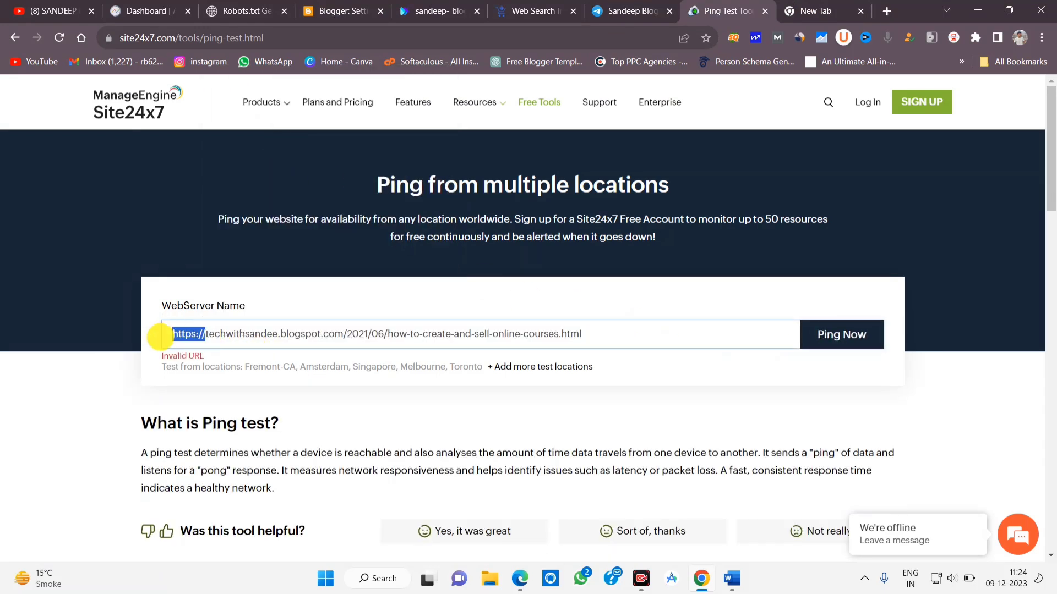
{"action": "key", "text": "BackSpace"}
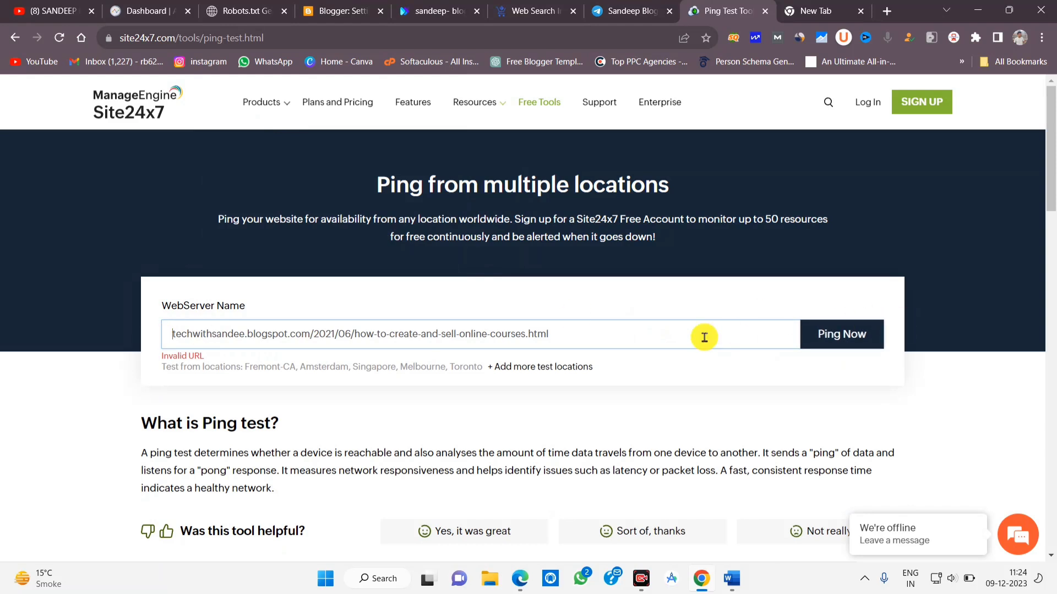
{"action": "left_click_drag", "start_coordinate": [585, 335], "coordinate": [523, 335]}
{"action": "left_click", "coordinate": [557, 335]}
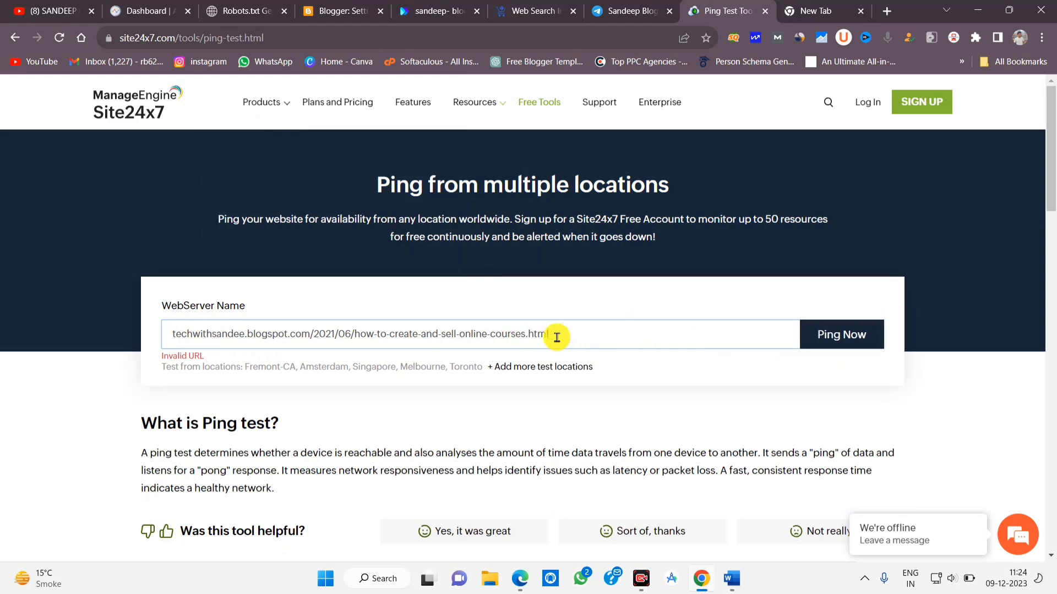
{"action": "left_click", "coordinate": [837, 342]}
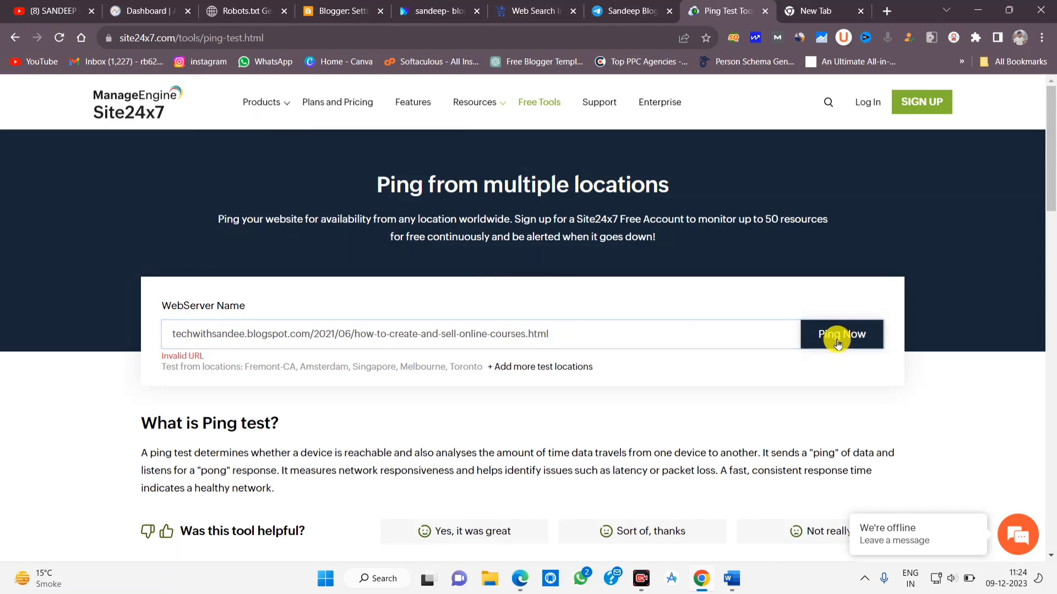
{"action": "left_click", "coordinate": [595, 332]}
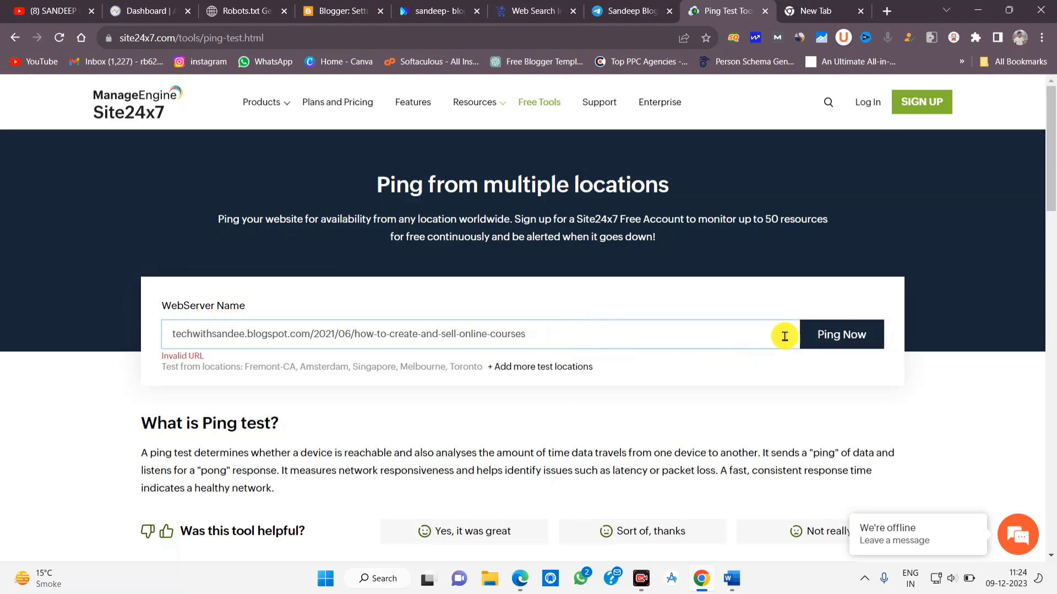
{"action": "left_click", "coordinate": [828, 351]}
Cut the address back to techwithsandee.blogspot.com and run the multi-location ping test again.
{"action": "left_click_drag", "start_coordinate": [566, 349], "coordinate": [362, 338]}
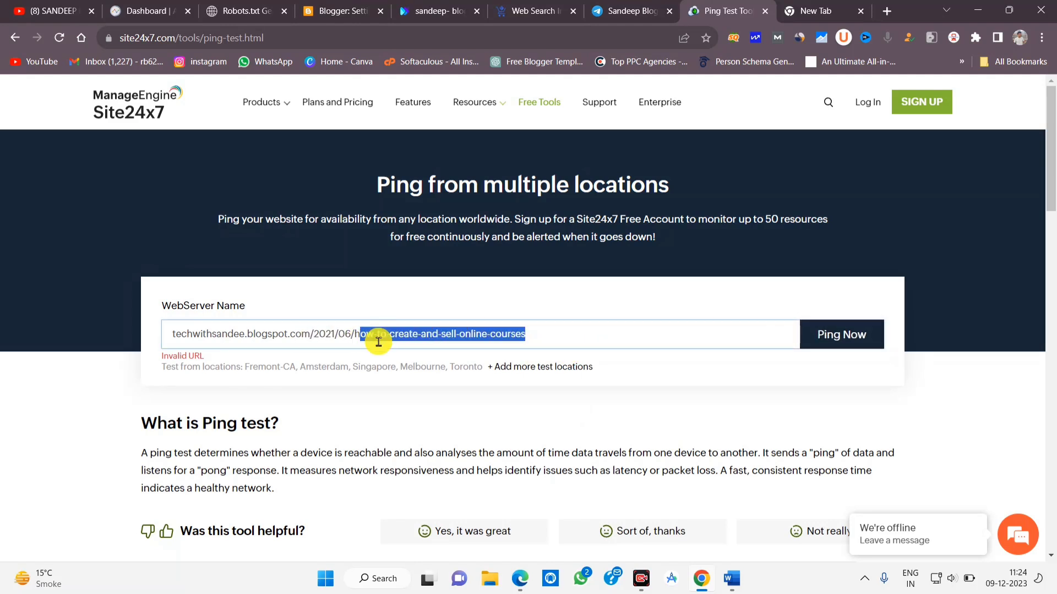
{"action": "key", "text": "BackSpace"}
{"action": "key", "text": "BackSpace"}
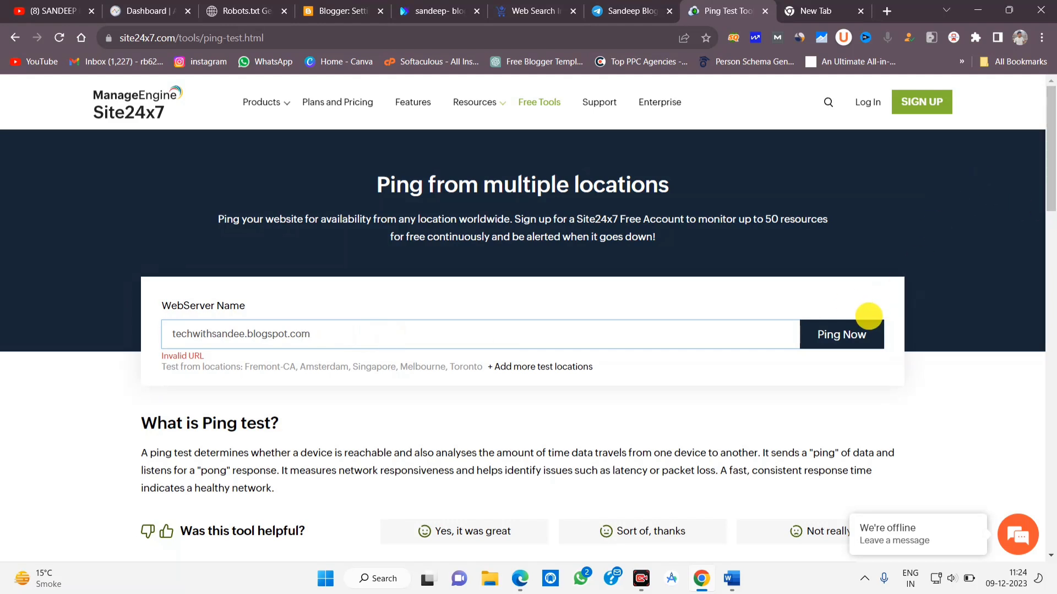
{"action": "left_click", "coordinate": [850, 329]}
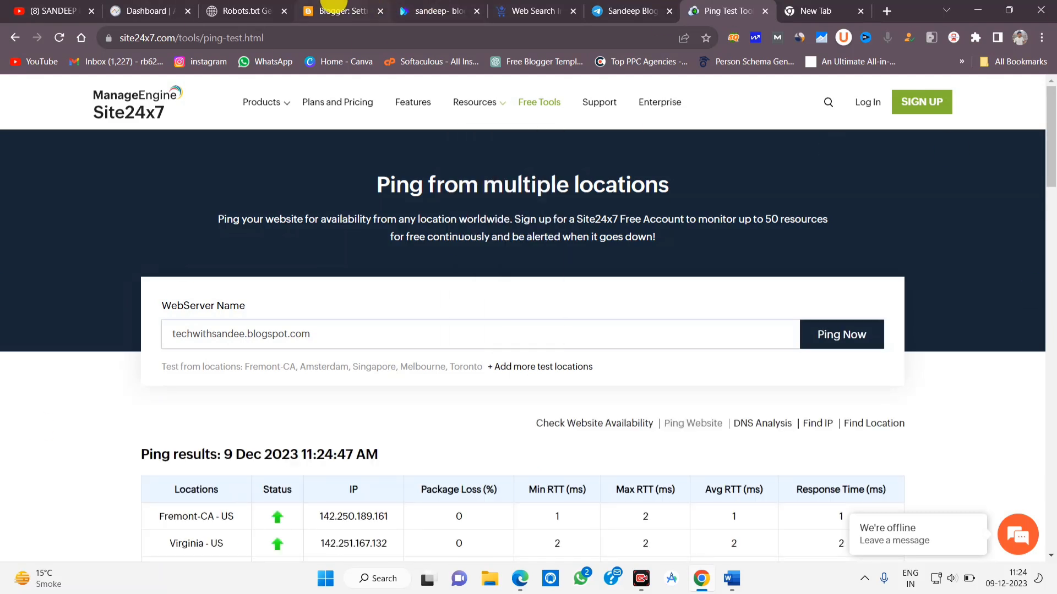
Review the robots.txt generator's crawler settings and browse the videos on the YouTube channel's home page.
{"action": "left_click", "coordinate": [254, 9]}
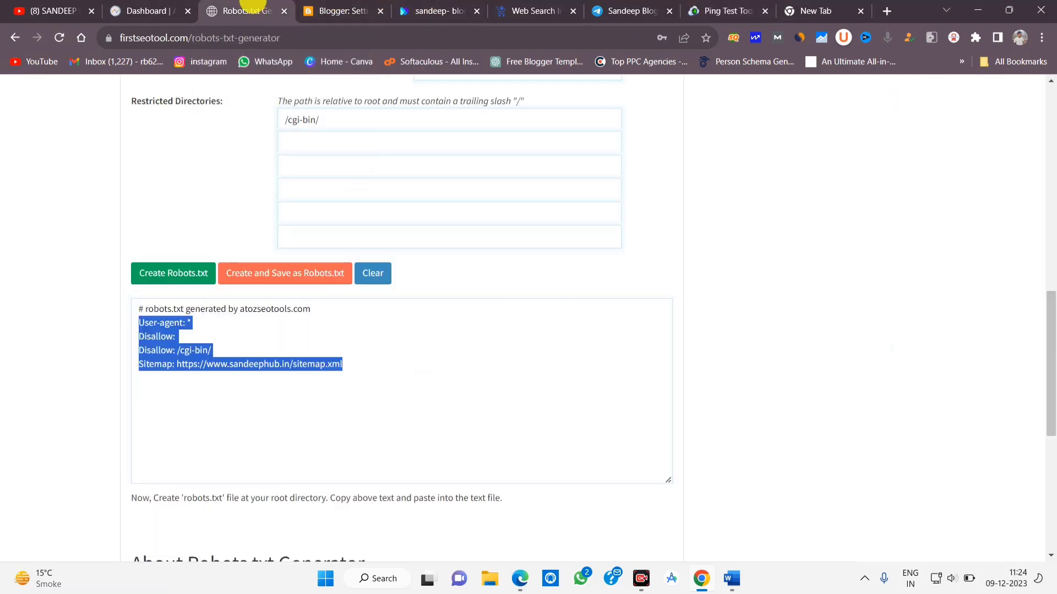
{"action": "scroll", "coordinate": [587, 399], "scroll_direction": "up", "scroll_amount": 8}
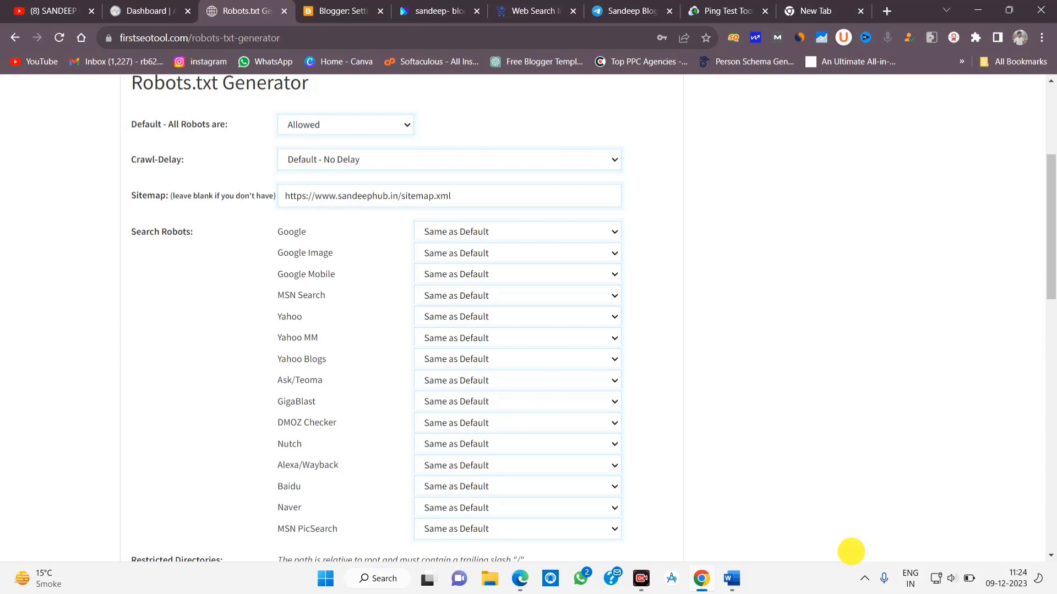
{"action": "key", "text": "ctrl+1"}
{"action": "left_click", "coordinate": [248, 414]}
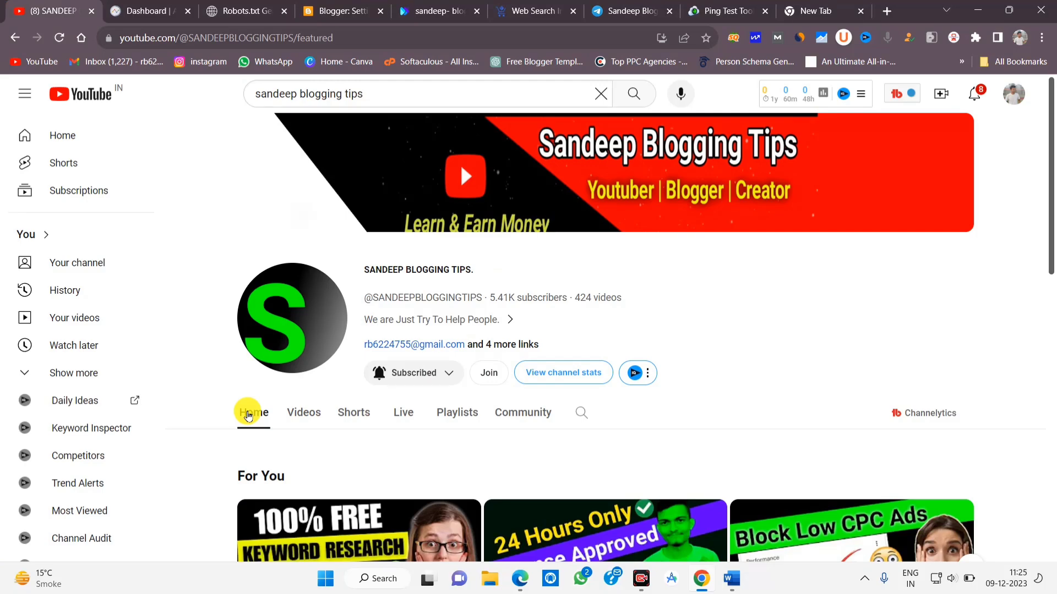
{"action": "scroll", "coordinate": [622, 314], "scroll_direction": "down", "scroll_amount": 10}
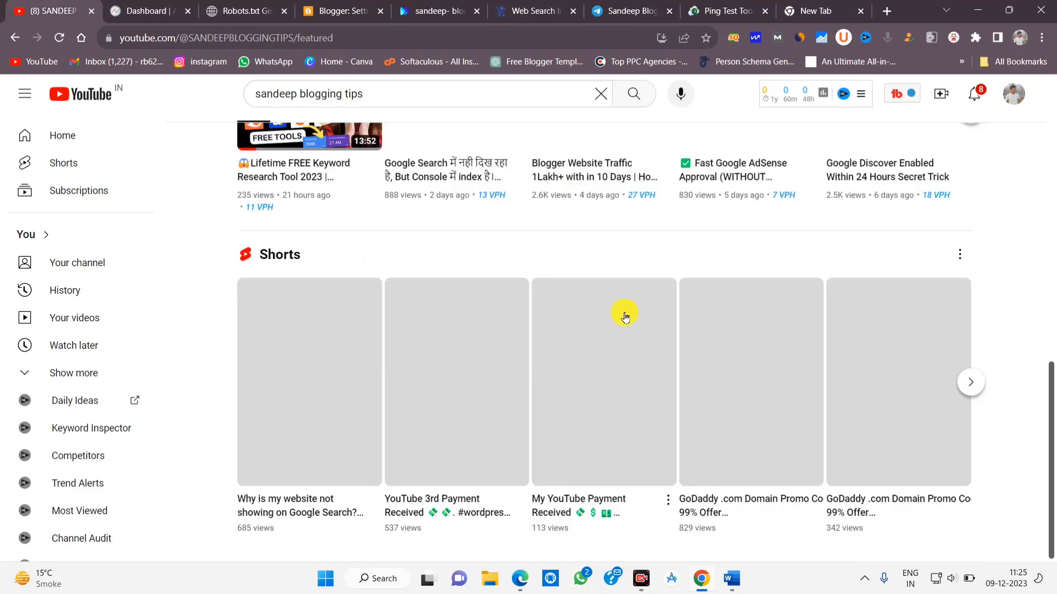
{"action": "scroll", "coordinate": [625, 316], "scroll_direction": "up", "scroll_amount": 8}
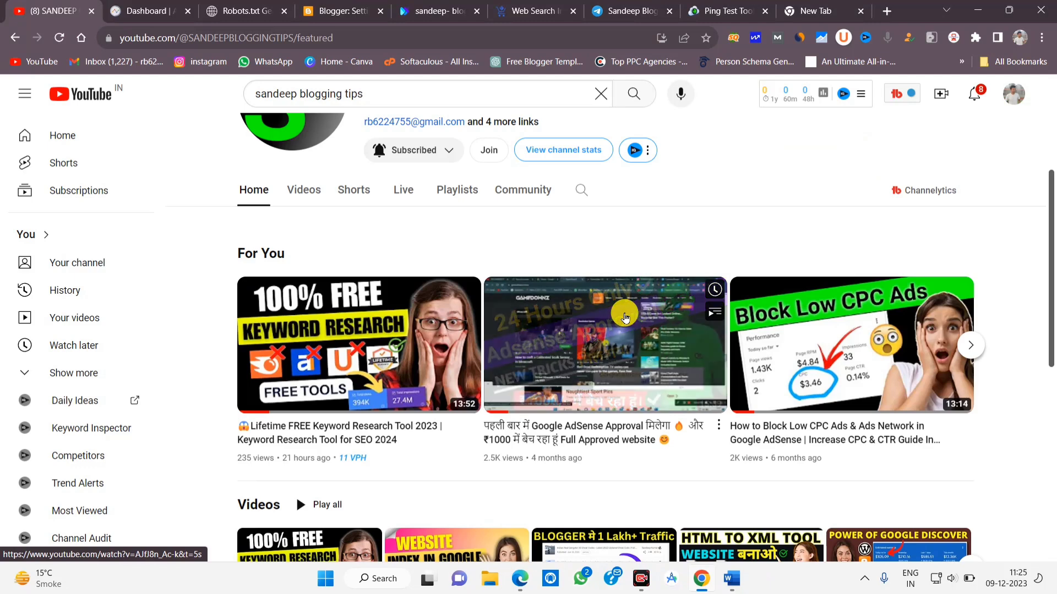
{"action": "scroll", "coordinate": [626, 318], "scroll_direction": "up", "scroll_amount": 4}
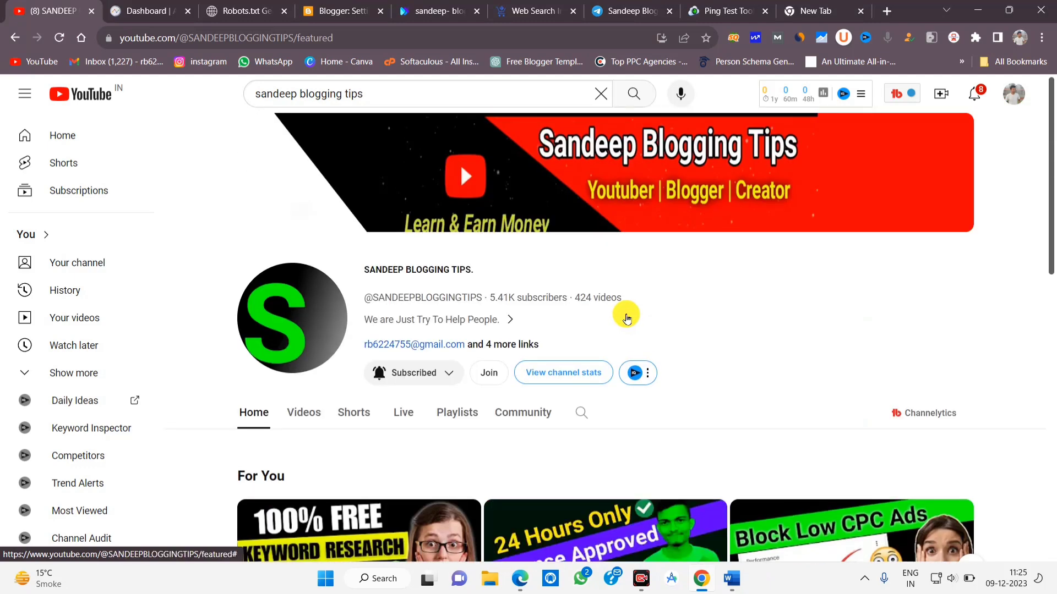
View the Telegram channel's Google Indexing API post and return to the YouTube channel page.
{"action": "left_click", "coordinate": [632, 10]}
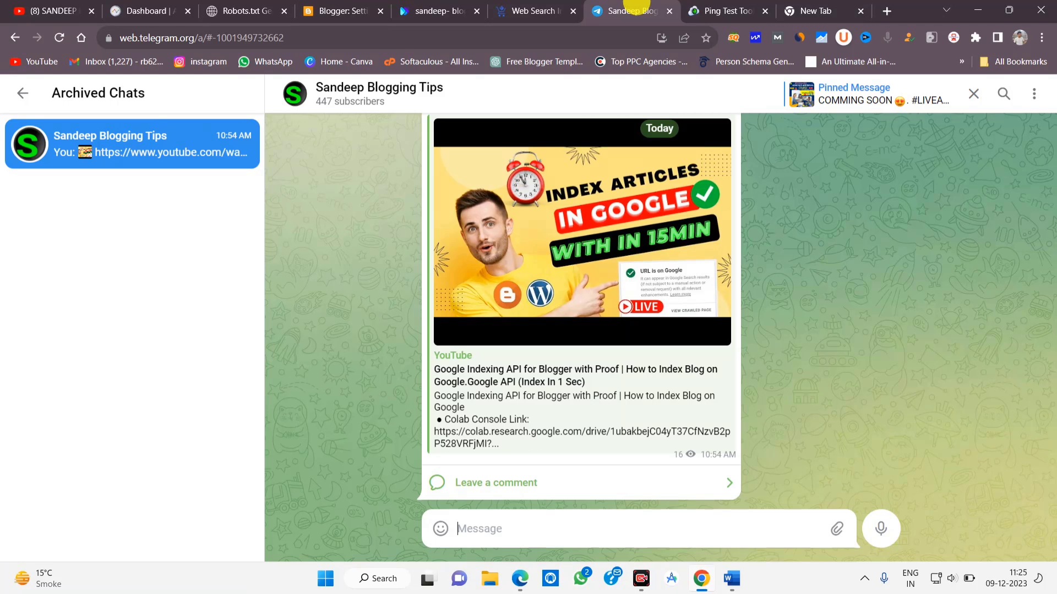
{"action": "scroll", "coordinate": [601, 330], "scroll_direction": "up", "scroll_amount": 3}
{"action": "scroll", "coordinate": [601, 366], "scroll_direction": "down", "scroll_amount": 3}
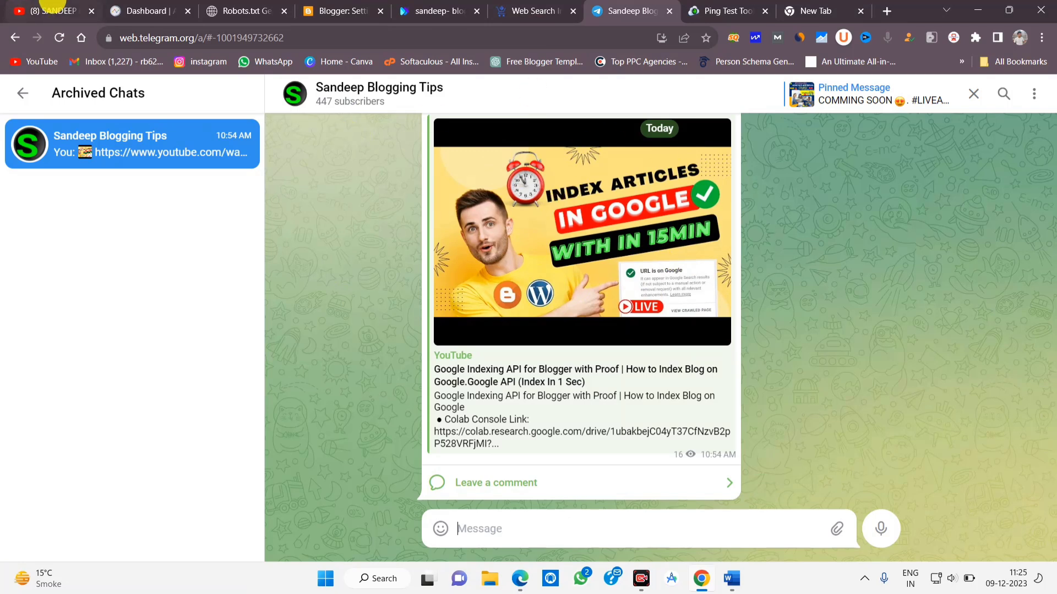
{"action": "left_click", "coordinate": [53, 10]}
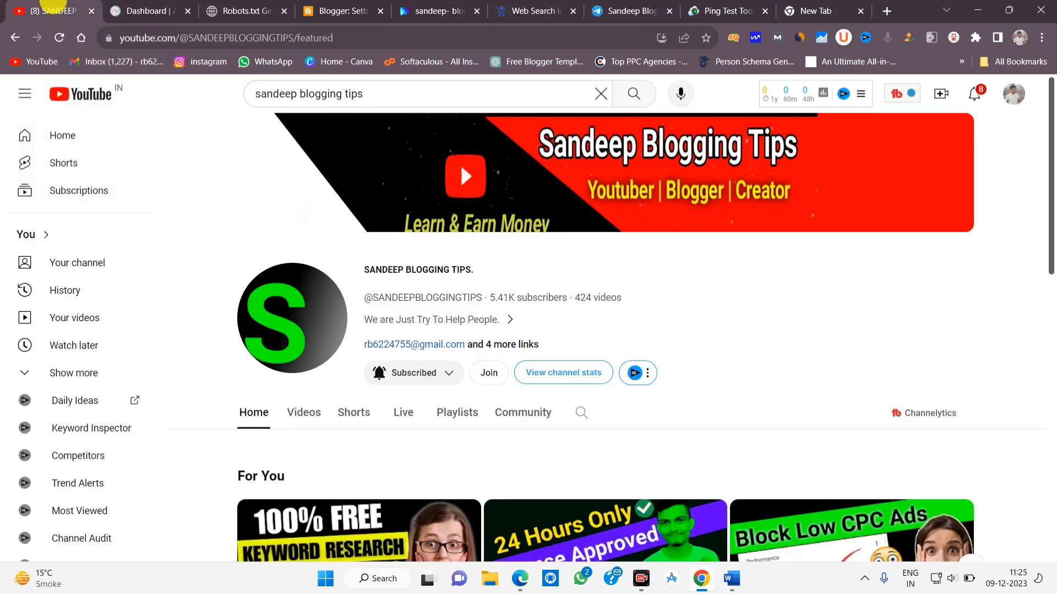